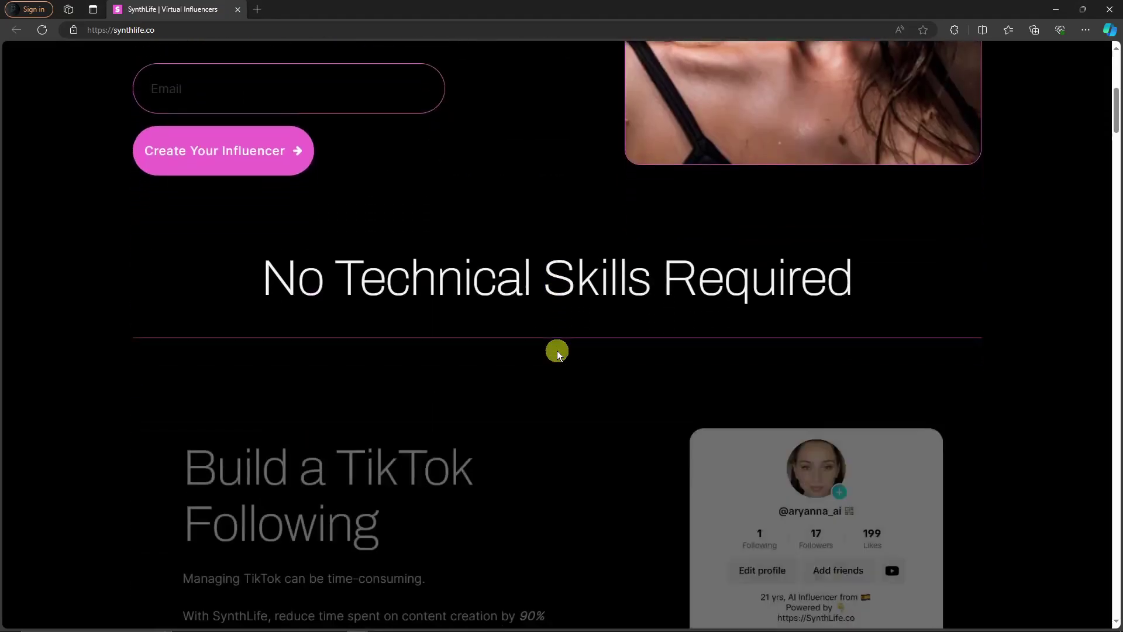
- Scroll through the SynthLife landing page to reach the signup form
scroll(557, 349, "up", 6)
scroll(557, 349, "down", 5)
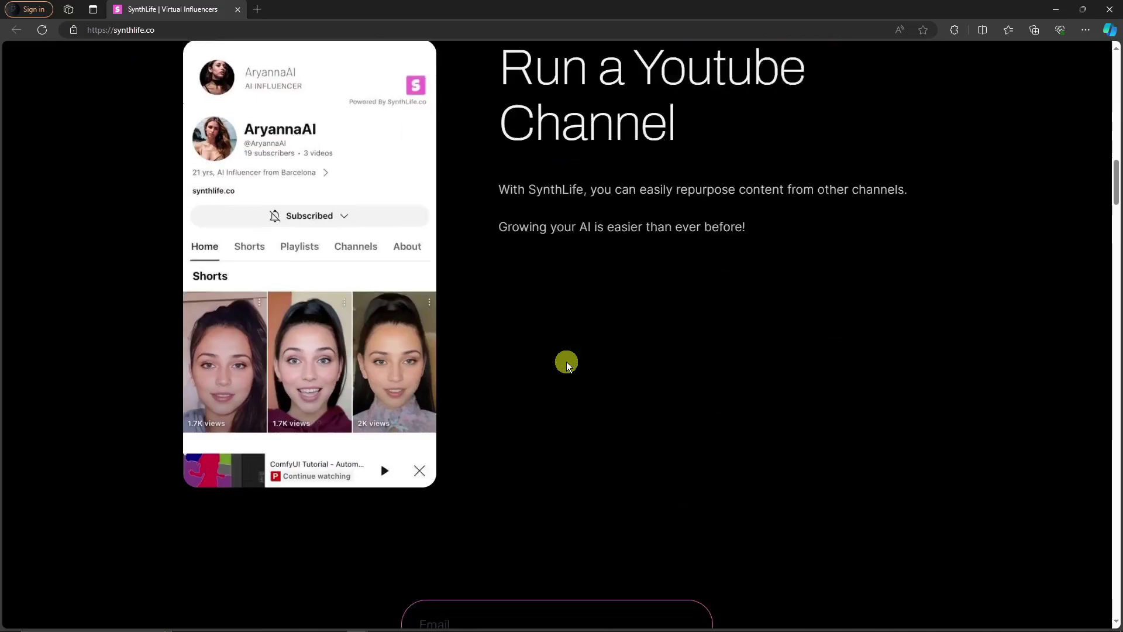
scroll(566, 362, "up", 12)
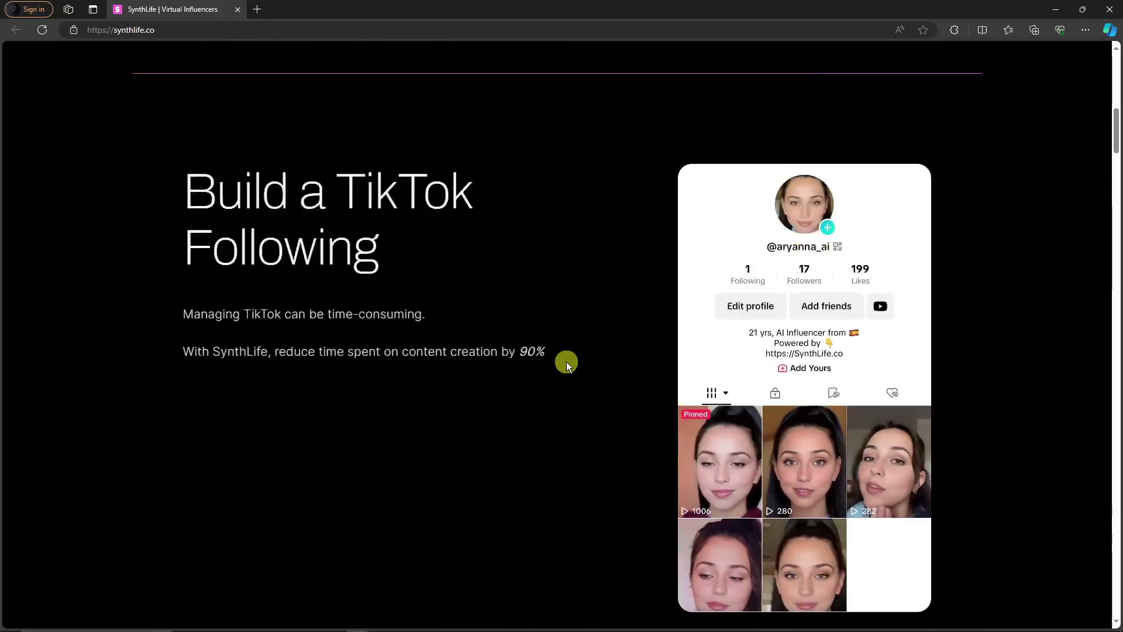
scroll(566, 362, "down", 12)
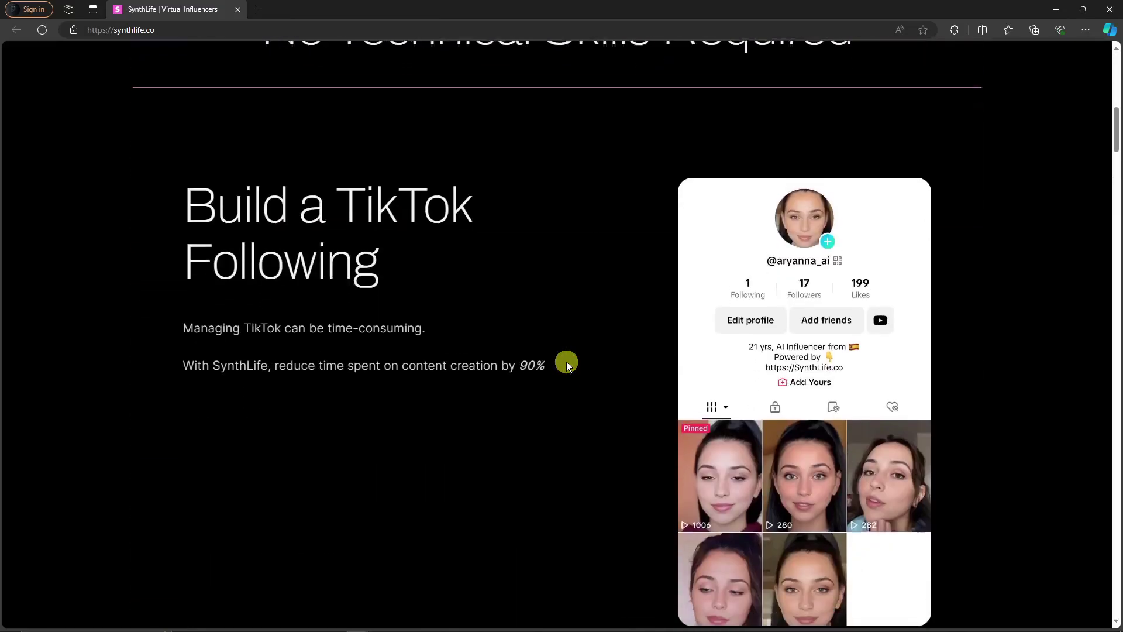
scroll(566, 362, "down", 10)
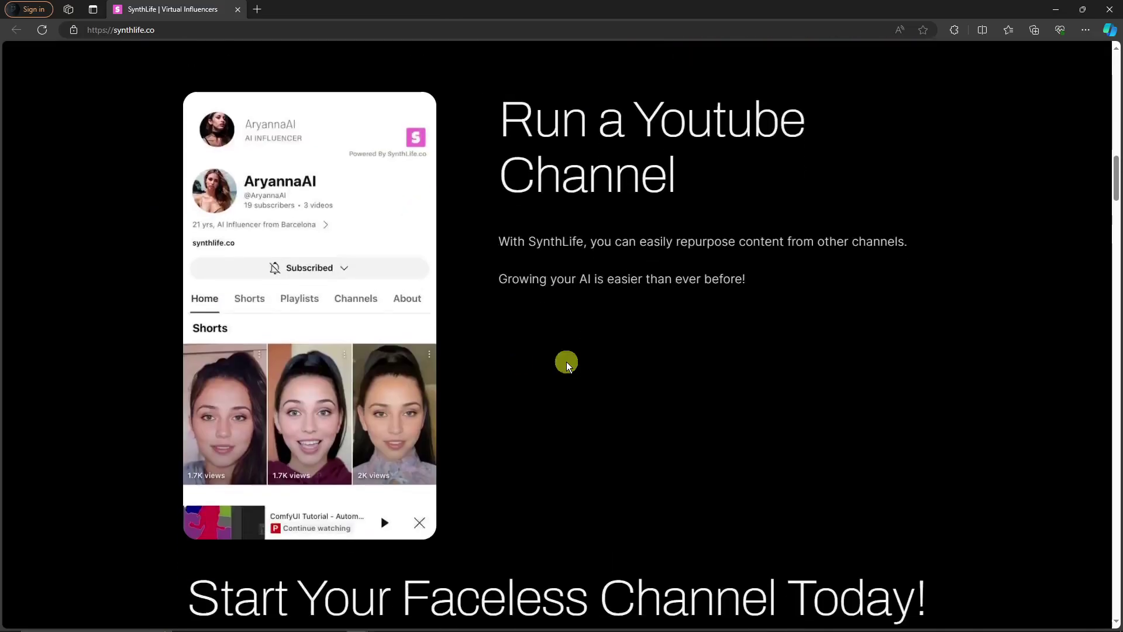
scroll(335, 366, "up", 15)
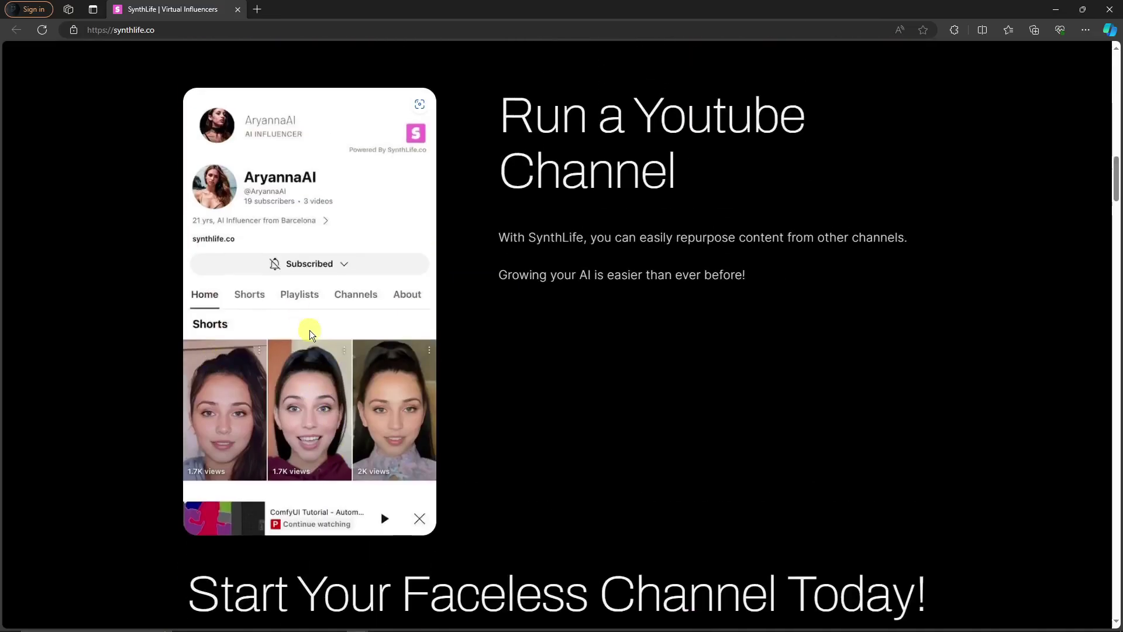
scroll(480, 421, "down", 4)
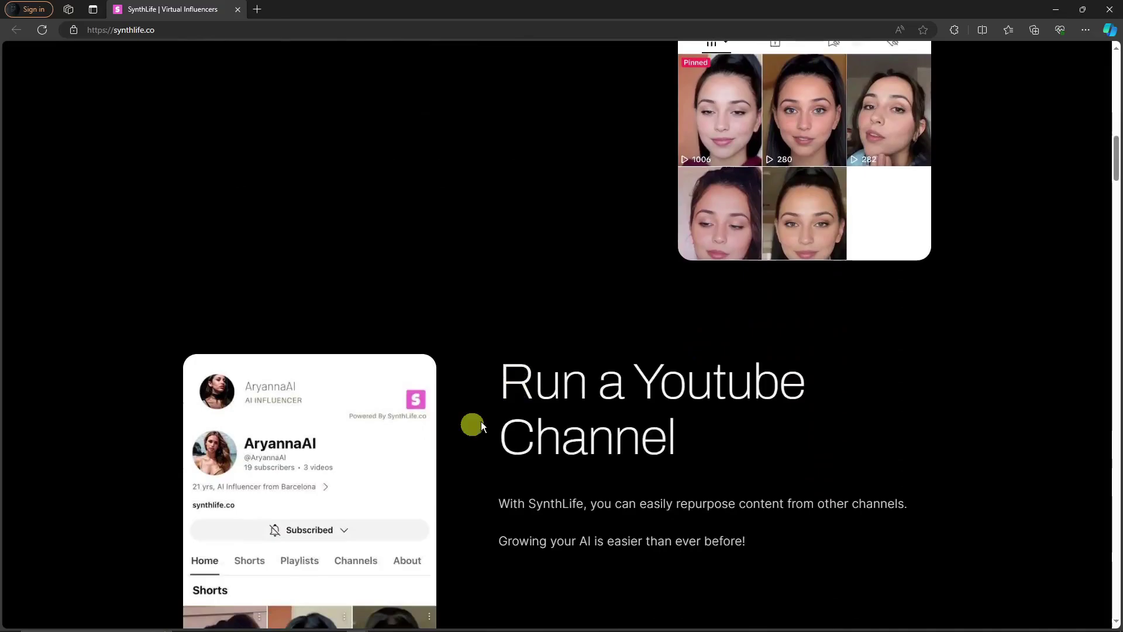
scroll(495, 417, "up", 15)
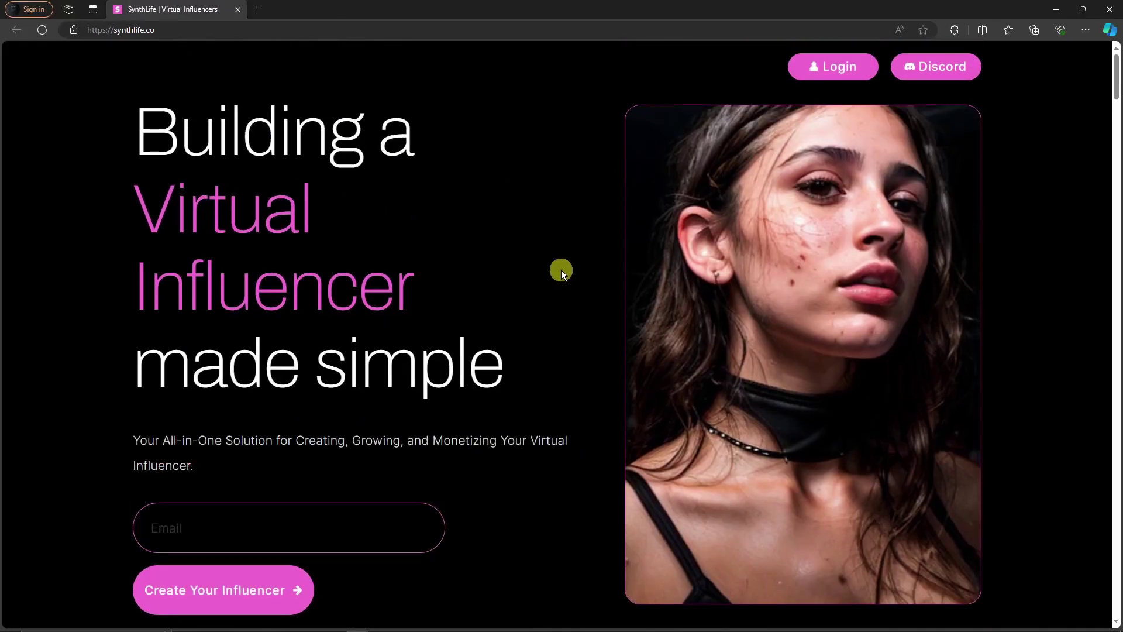
scroll(561, 269, "down", 4)
scroll(560, 269, "up", 4)
scroll(523, 310, "down", 2)
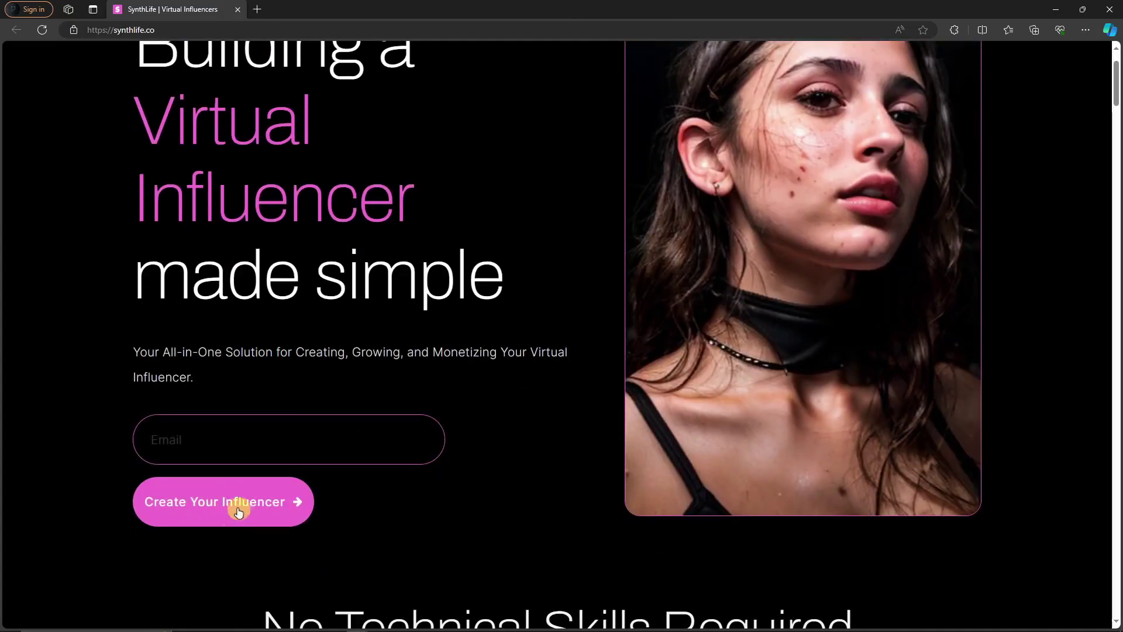
- Sign up with a saved autofill email address to create the influencer
left_click(224, 510)
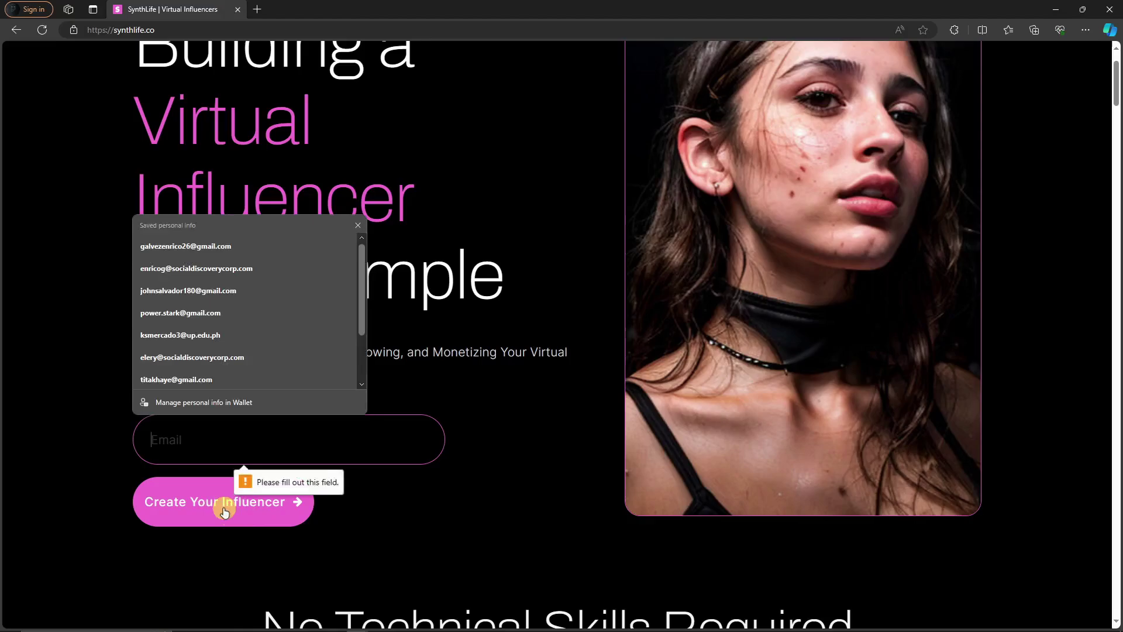
left_click(224, 269)
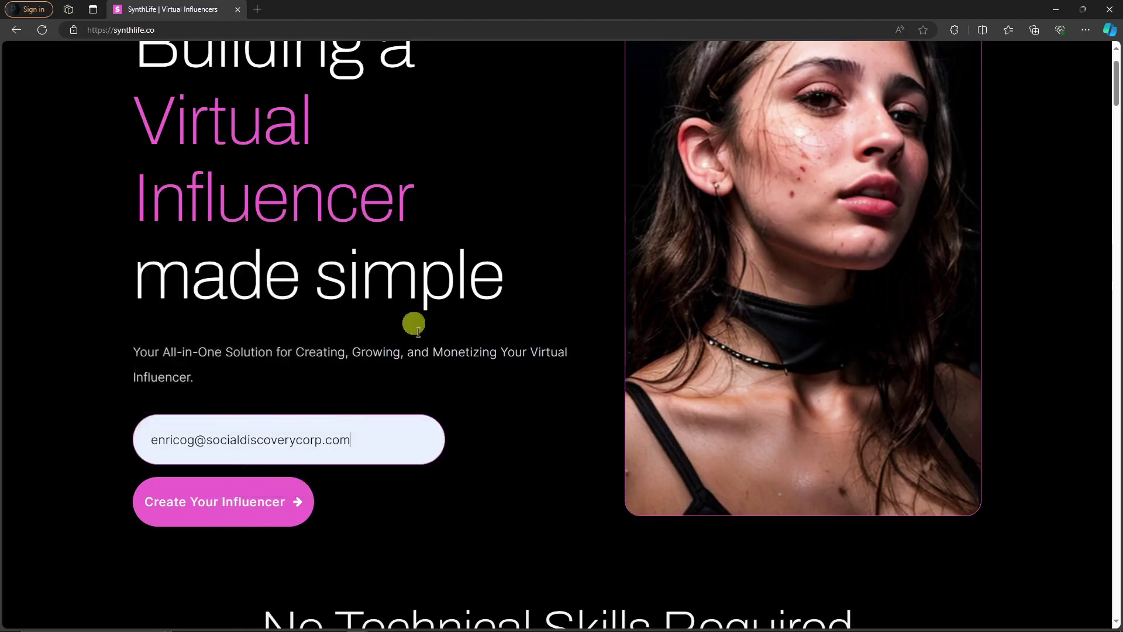
scroll(384, 489, "up", 2)
scroll(372, 495, "down", 3)
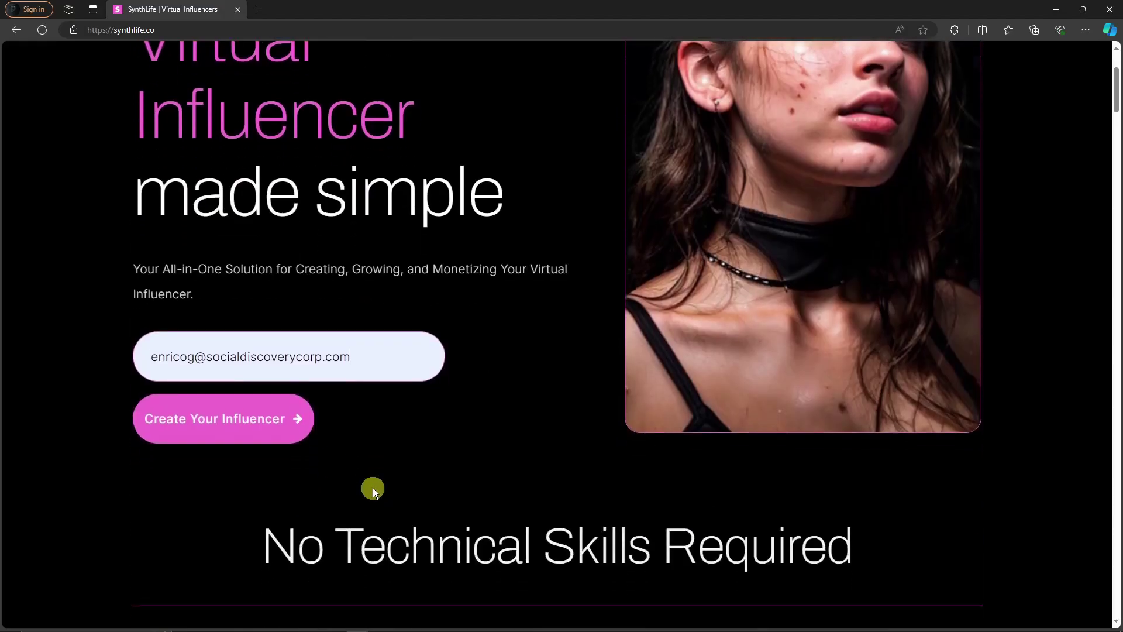
left_click(268, 417)
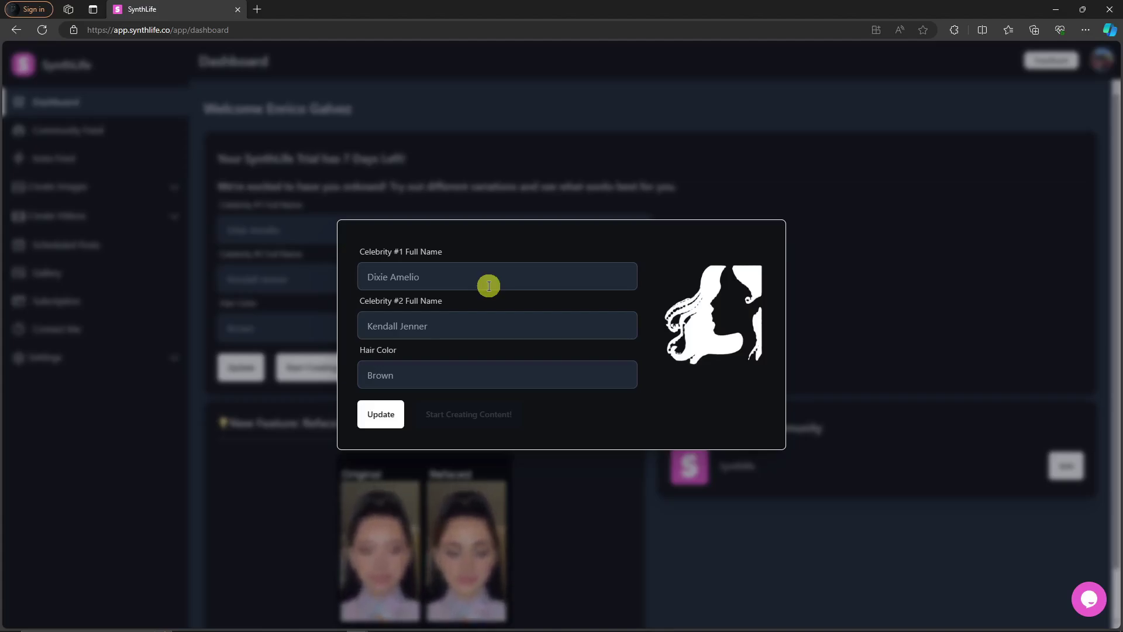
- Enter 'Dixie' and 'Kendall Jenn' as the celebrity names, keep Brown hair, and update to build the face
left_click(492, 278)
type("Dixie Melano")
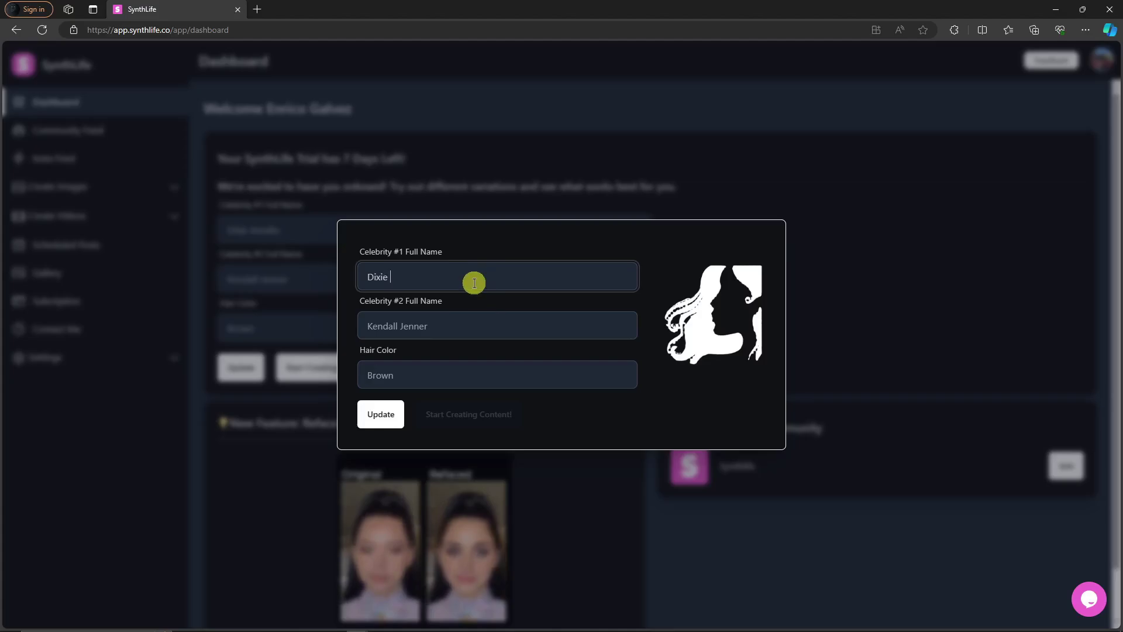
left_click(454, 325)
key("ctrl+a")
type("Kendal")
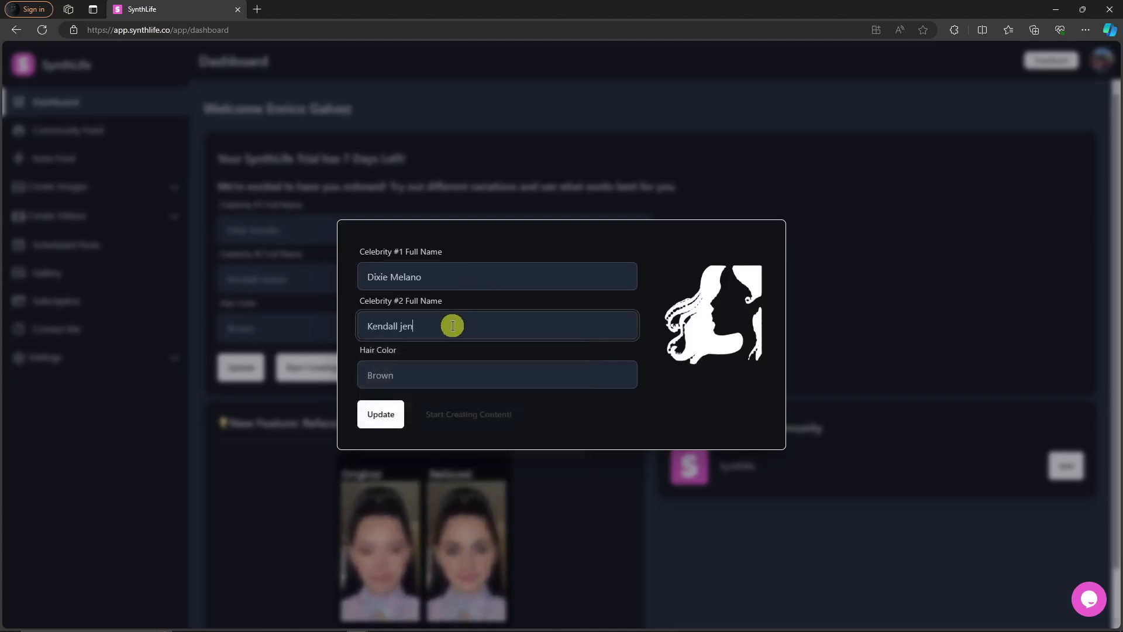
type("l Jenner")
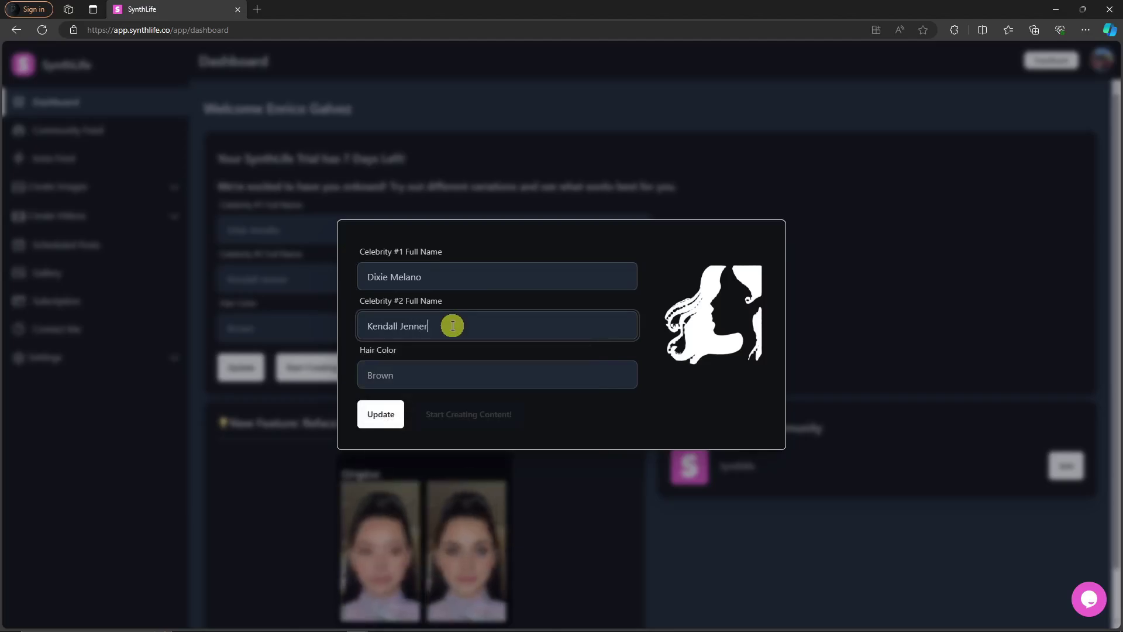
left_click(463, 381)
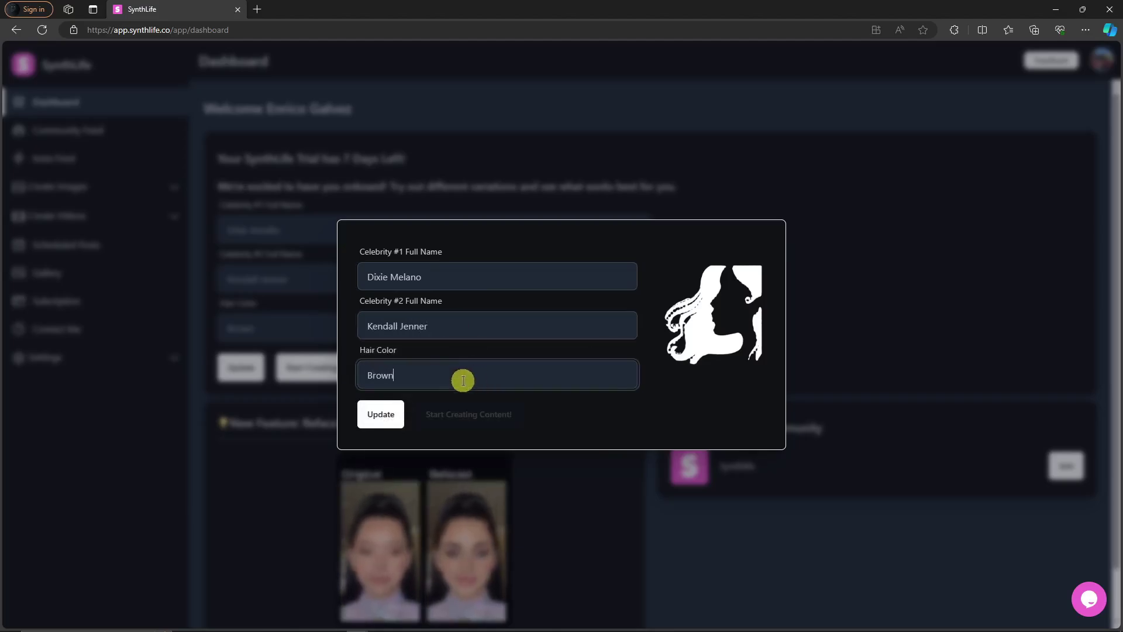
left_click(387, 414)
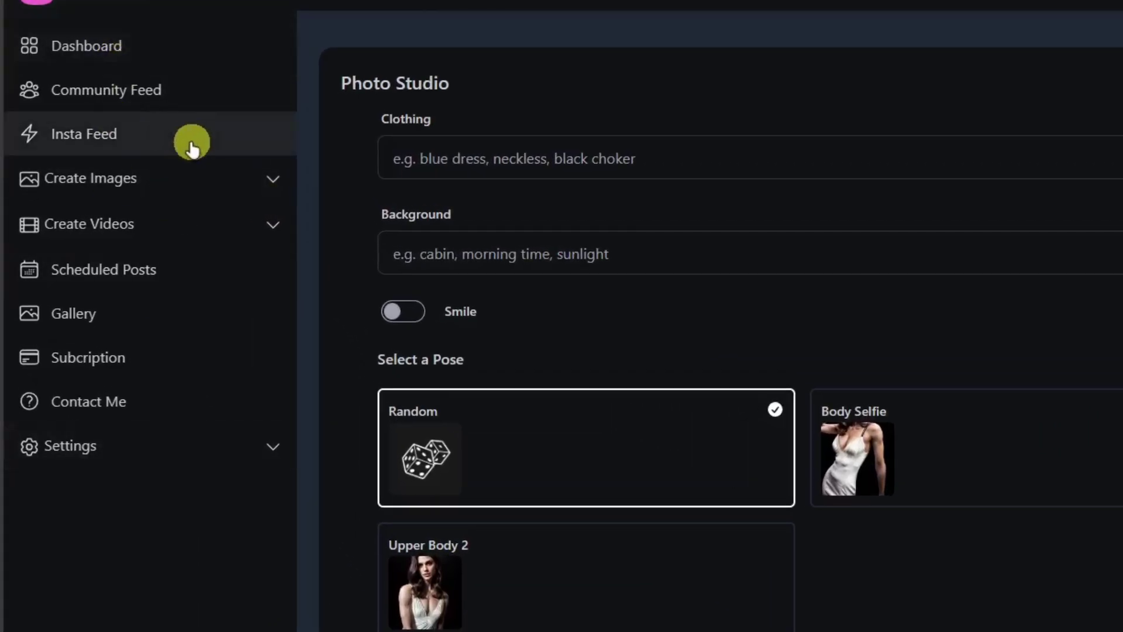
- Describe the clothing as a blue dress and the background as a cabin
left_click(271, 186)
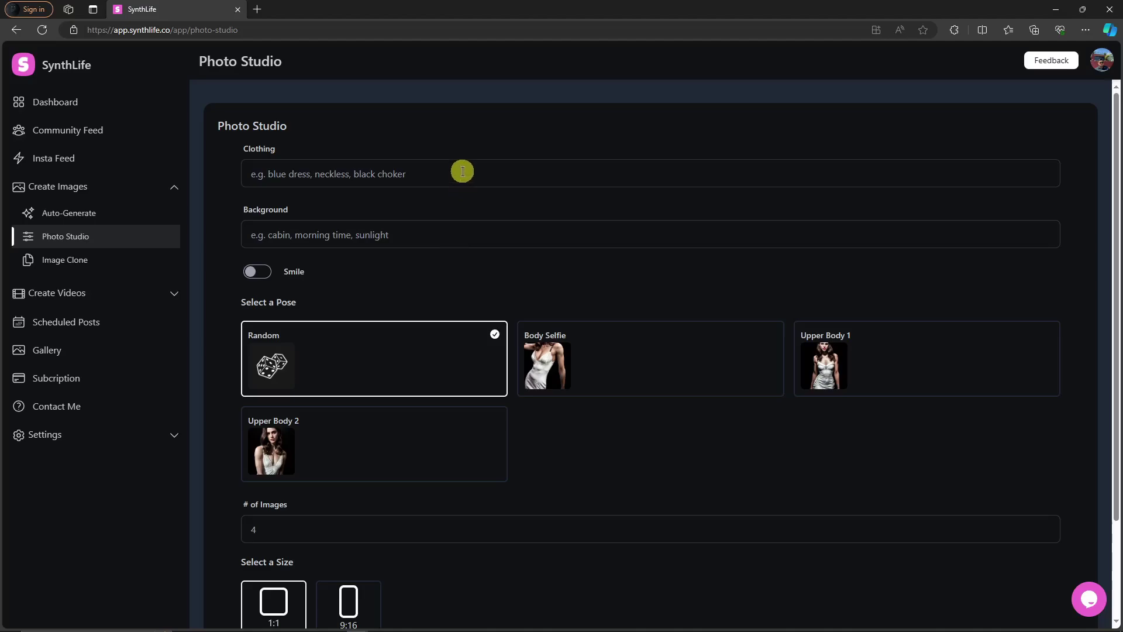
left_click(462, 175)
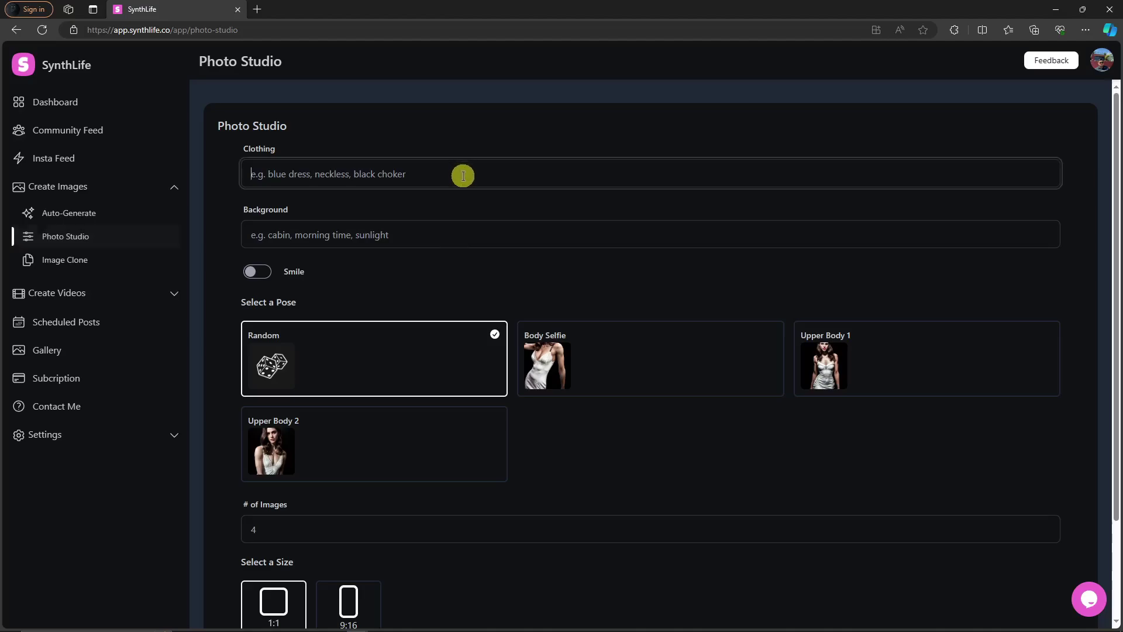
type("Blue dress")
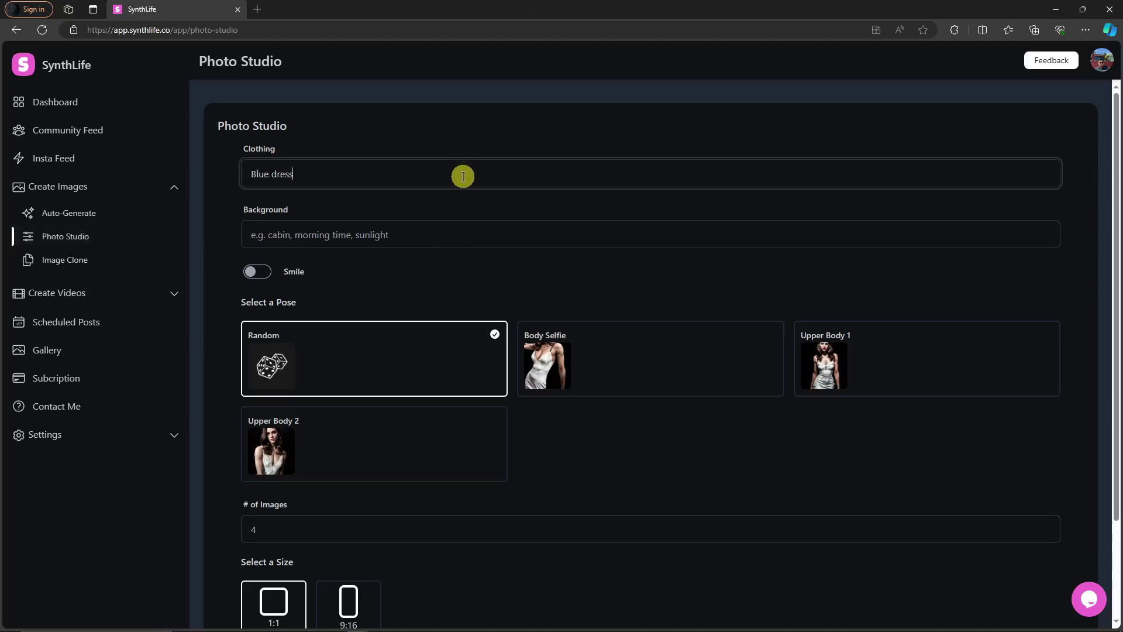
left_click(472, 240)
type("Cabin")
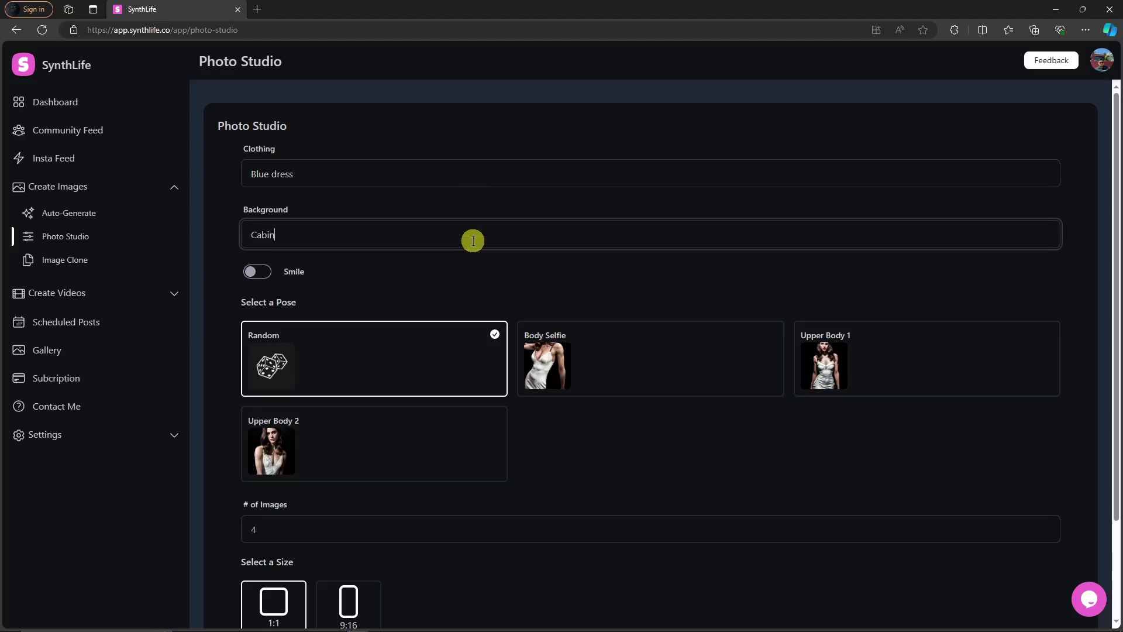
- Turn Smile on, pick the Upper Body 2 pose, and set 1 image at 1:1, since 9:16 needs an upgrade
left_click(258, 271)
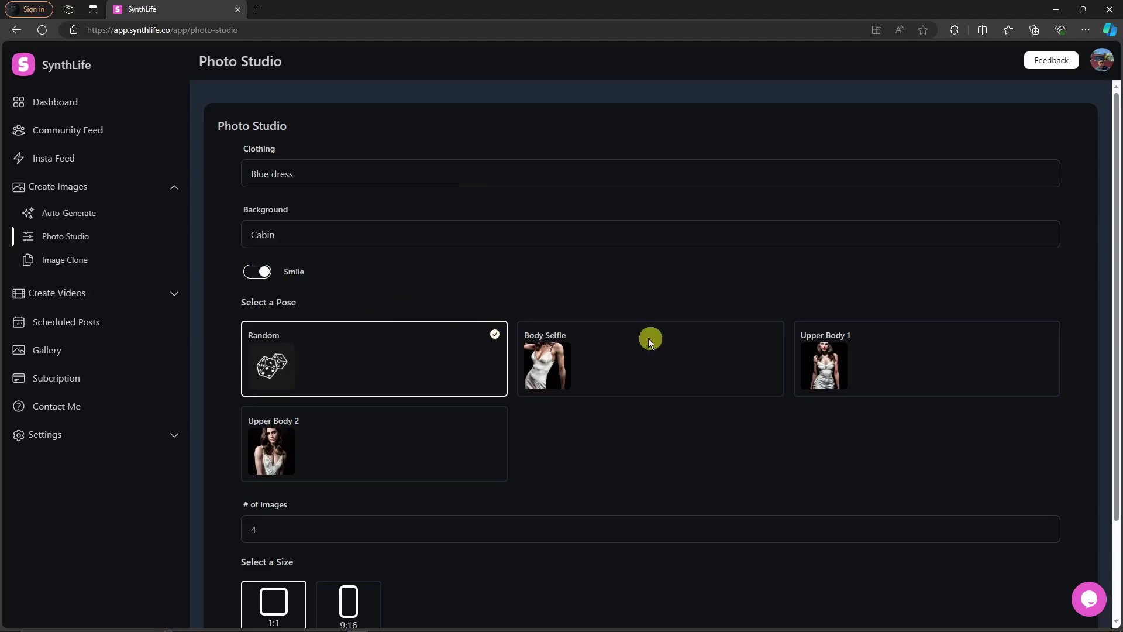
left_click(374, 425)
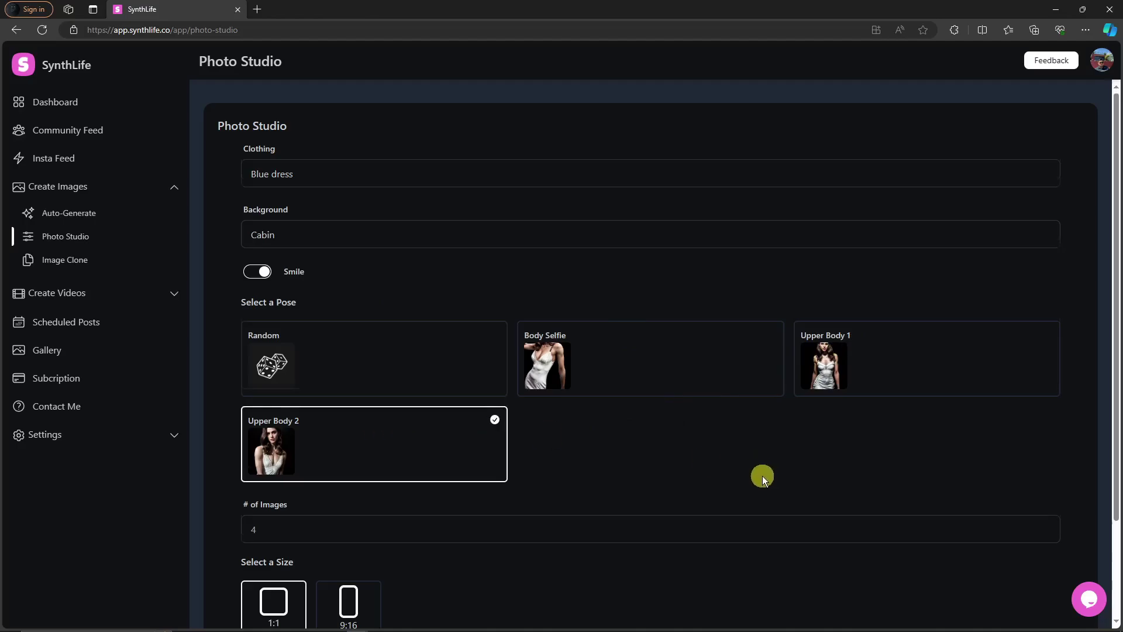
scroll(762, 475, "down", 2)
left_click(316, 446)
type("1")
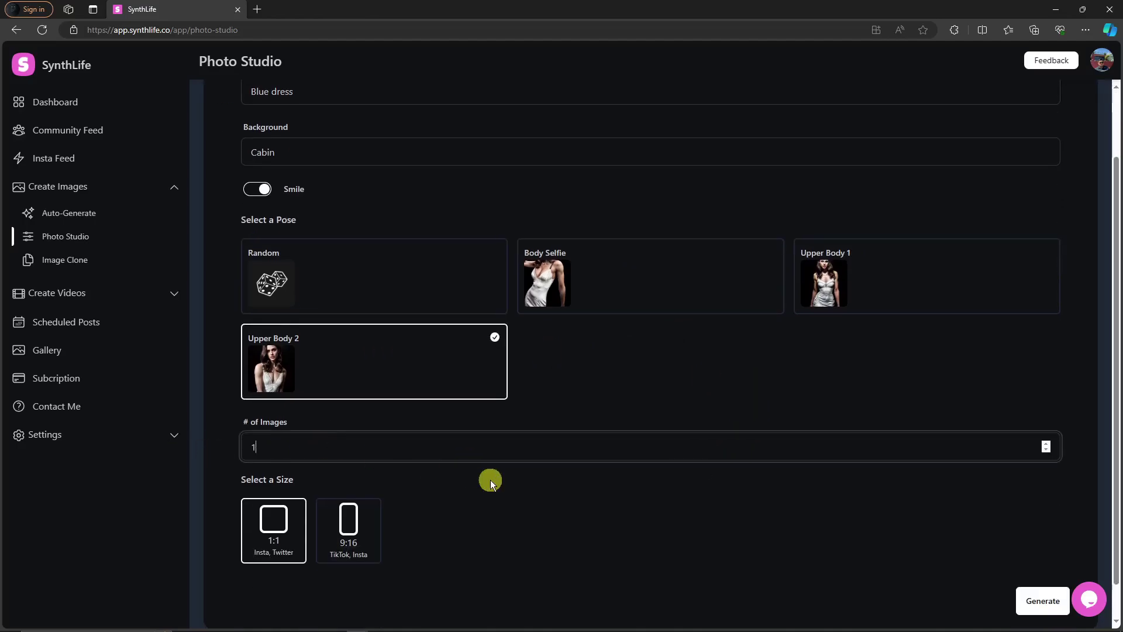
left_click(350, 526)
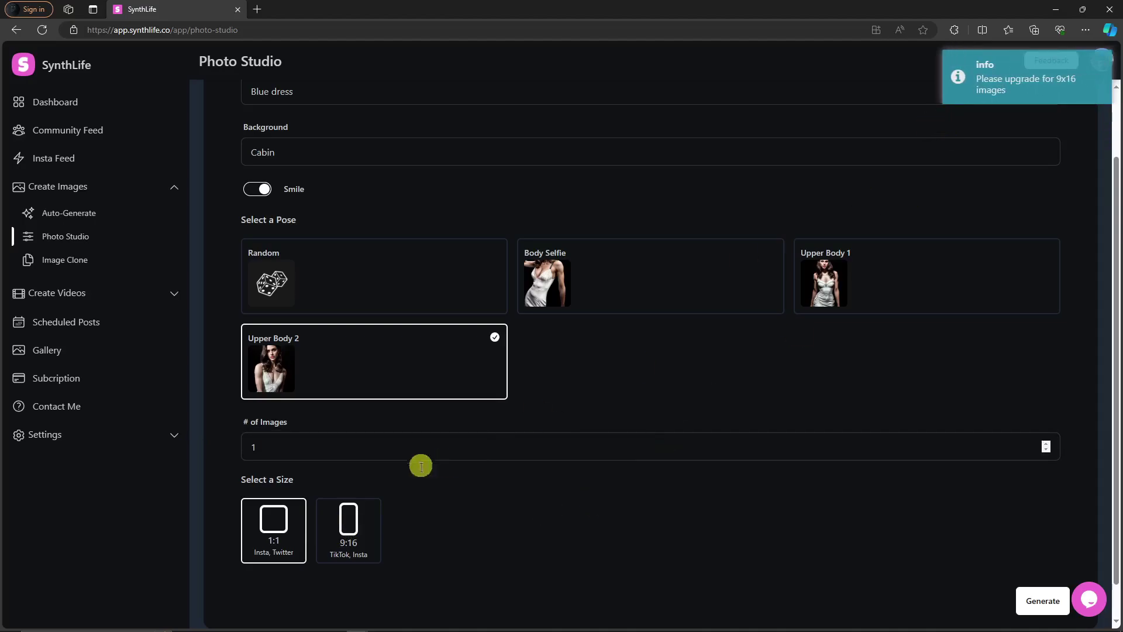
left_click(351, 526)
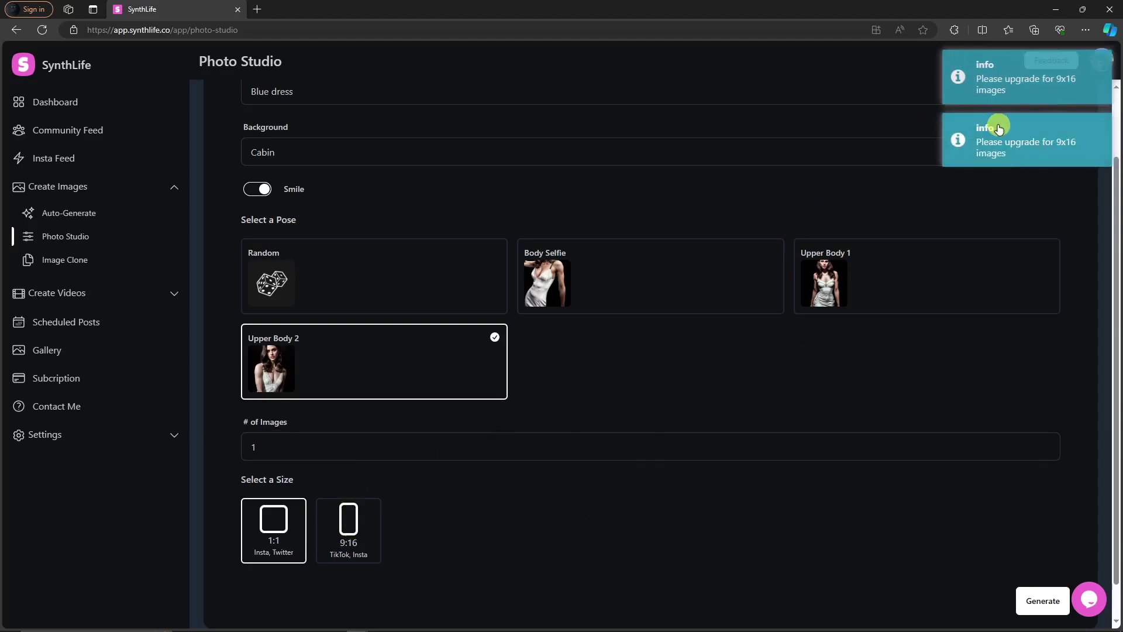
scroll(468, 491, "down", 1)
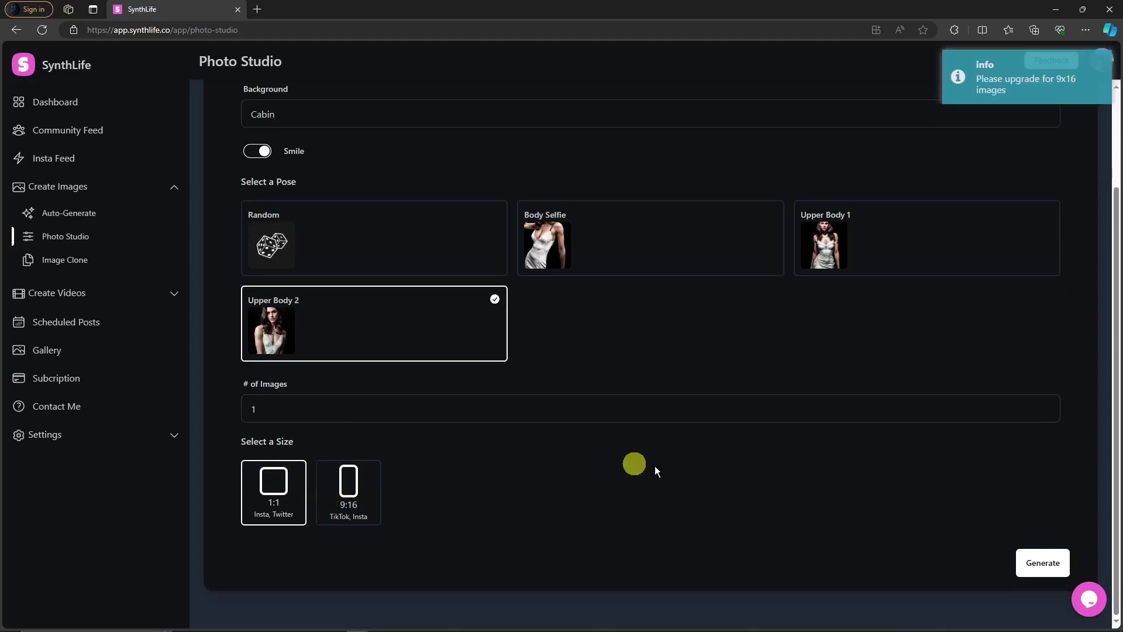
- Generate the blue-dress cabin photo and save it to the gallery
left_click(1044, 562)
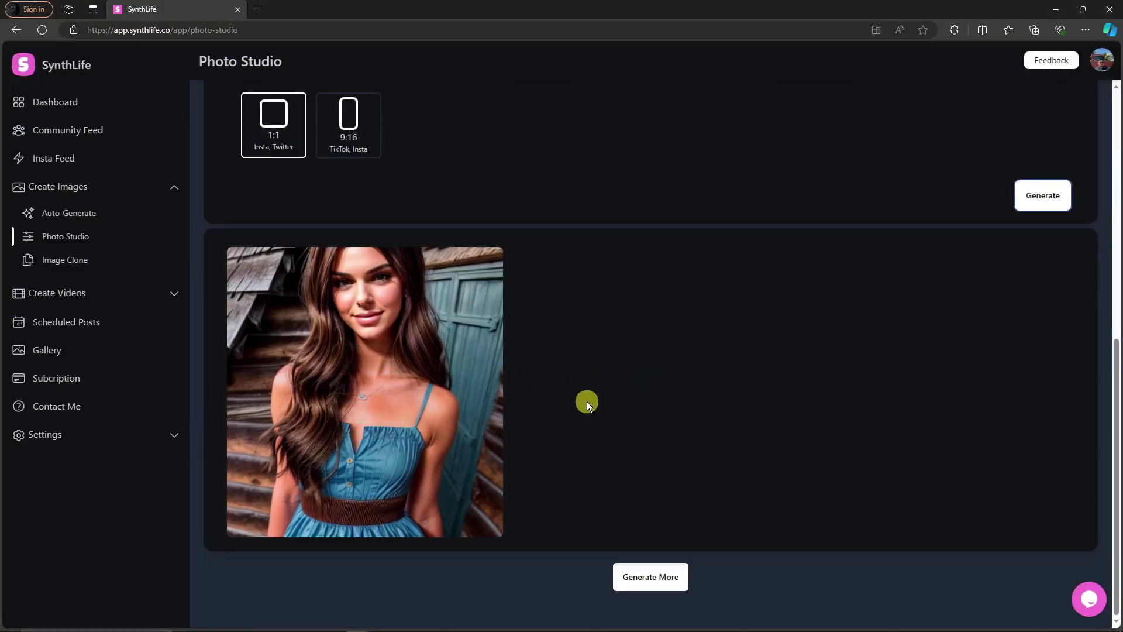
mouse_move(409, 377)
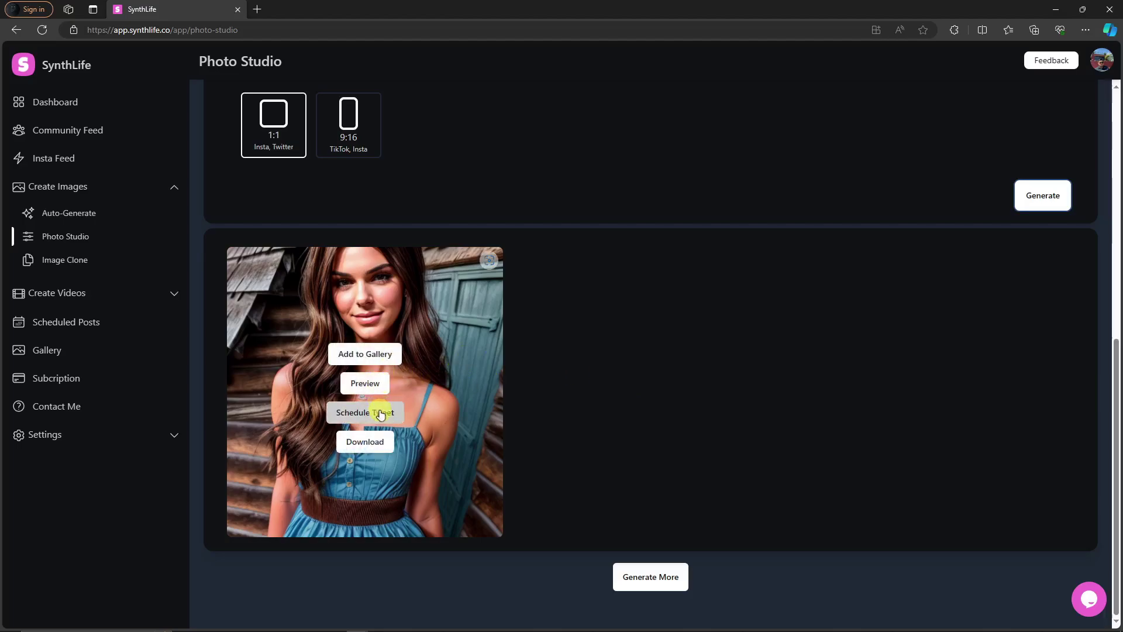
left_click(394, 355)
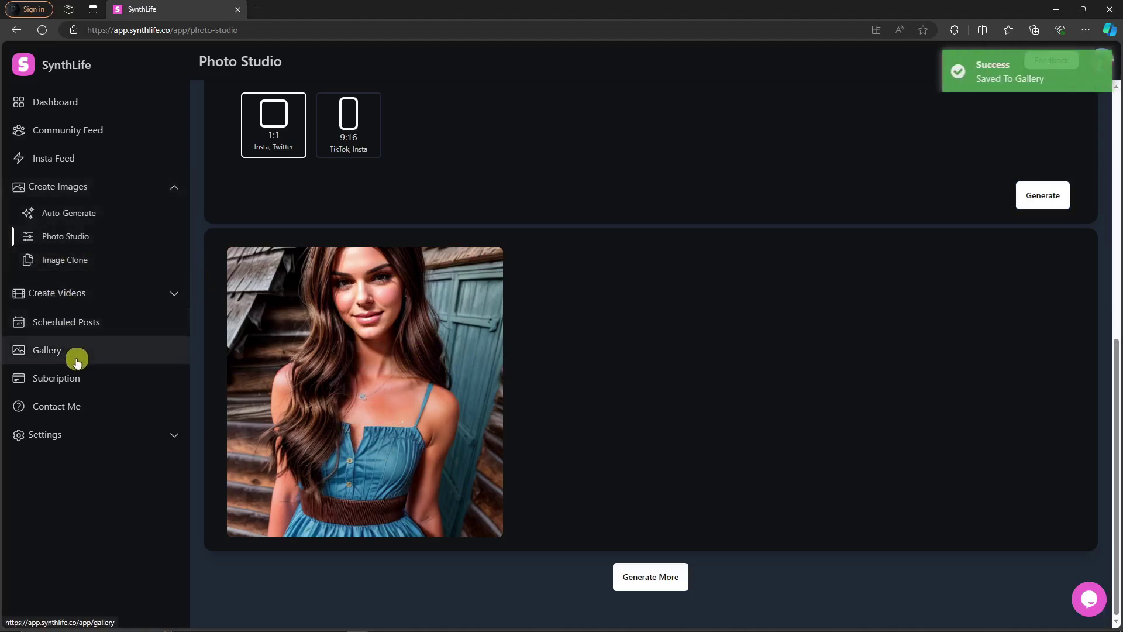
- Preview the photo enlarged, close it, and download it as image_20240105_181115.jpg
mouse_move(469, 398)
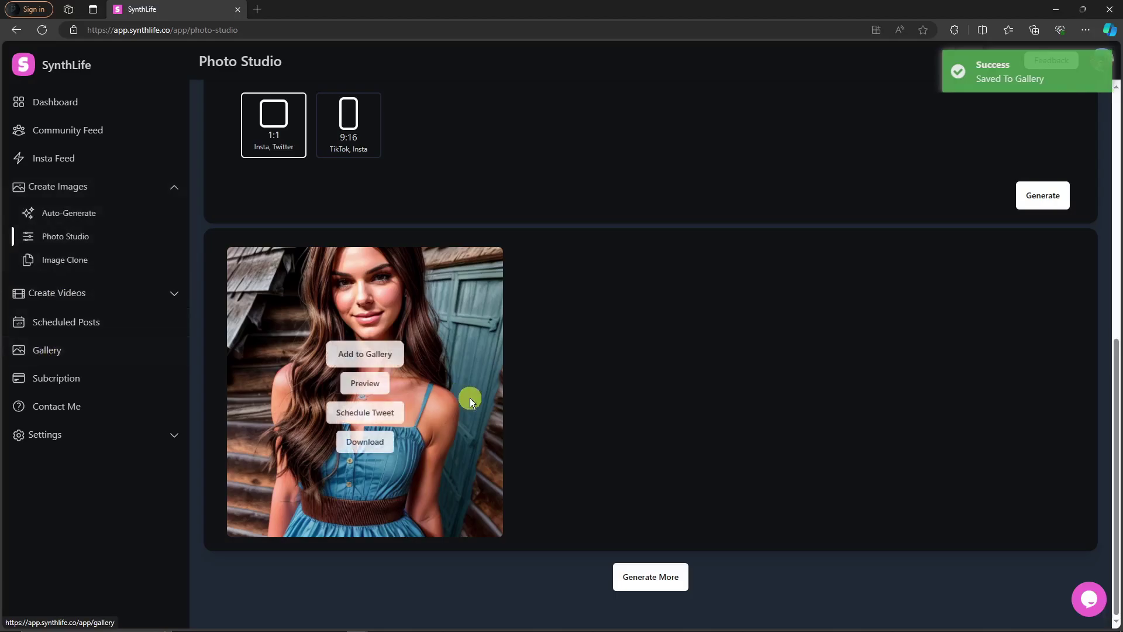
left_click(385, 391)
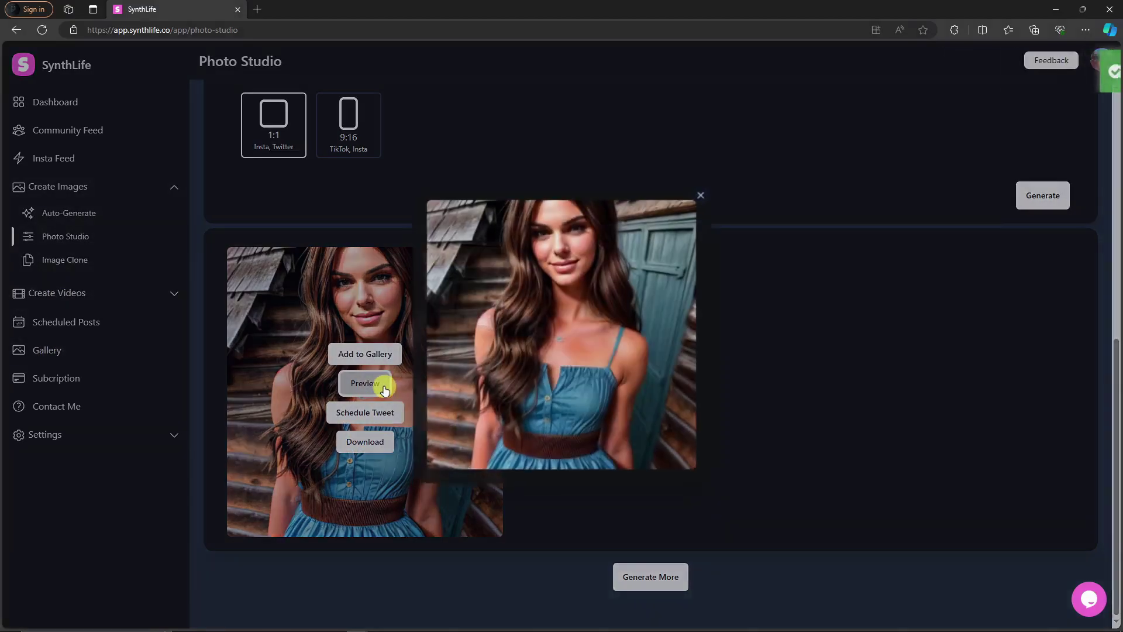
left_click(705, 201)
mouse_move(415, 412)
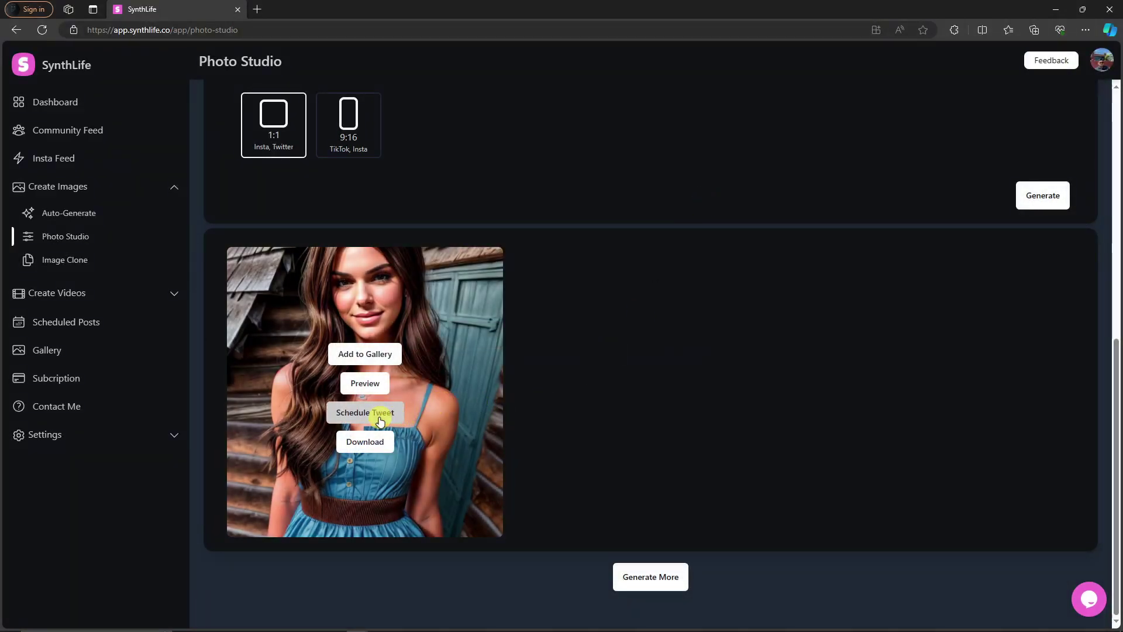
left_click(378, 442)
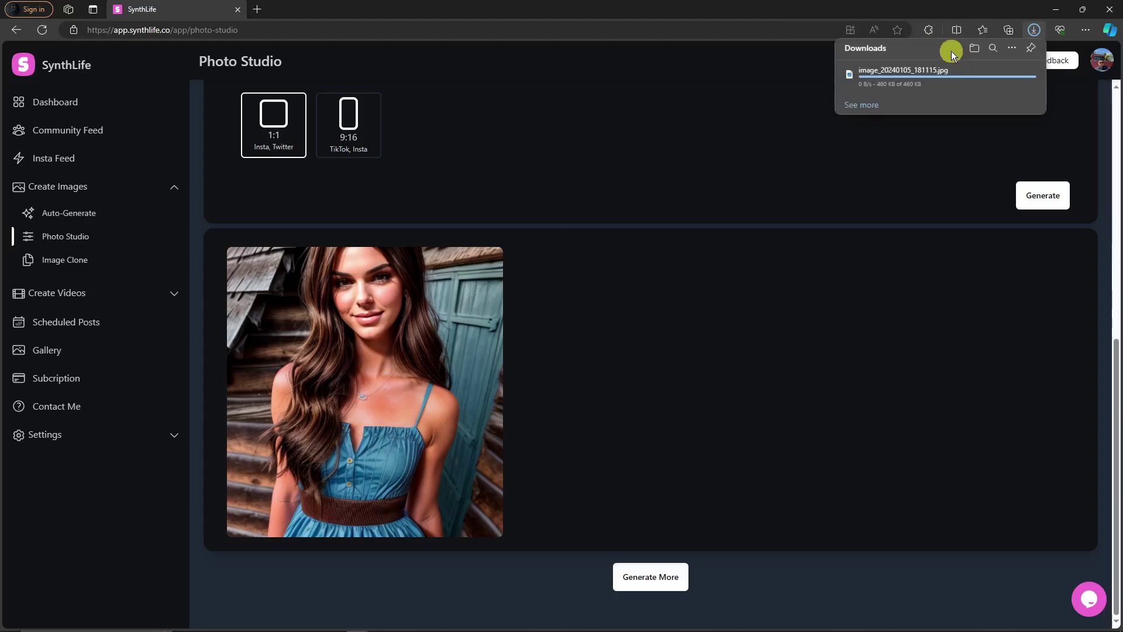
scroll(556, 359, "up", 7)
scroll(565, 358, "up", 2)
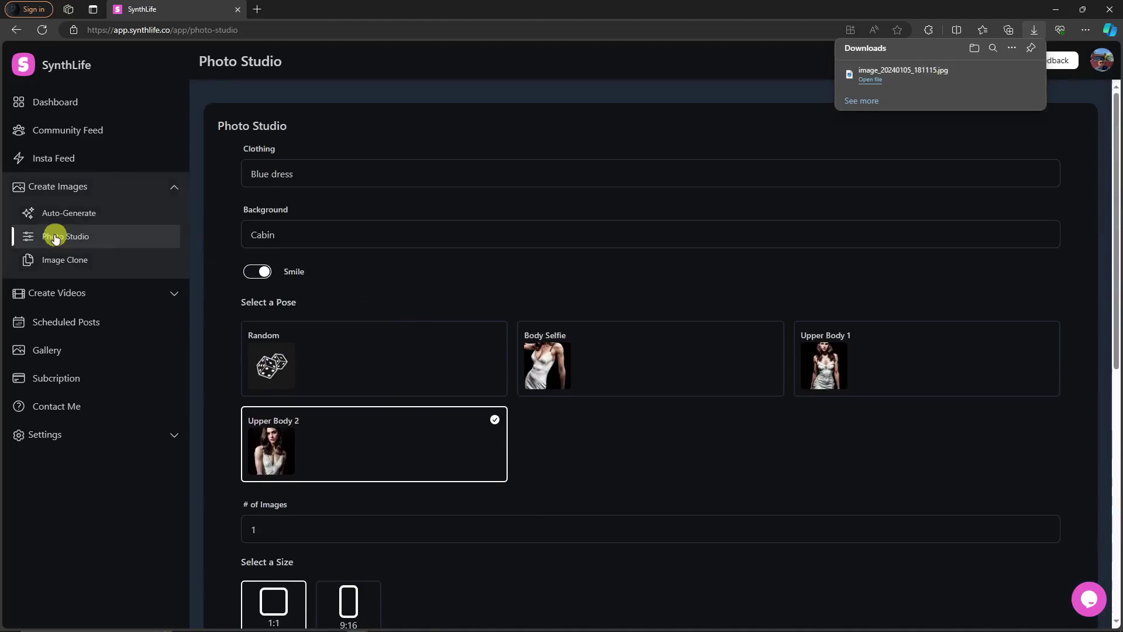
- Auto-generate a new set of street and nightlife photos with NSFW left off
left_click(70, 220)
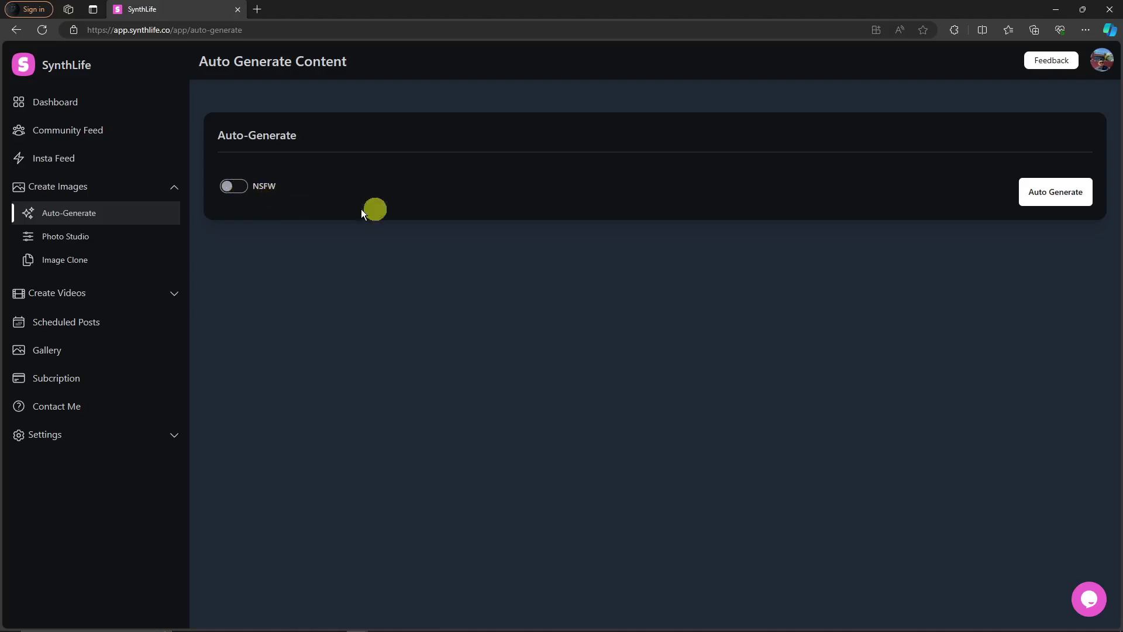
left_click(1048, 199)
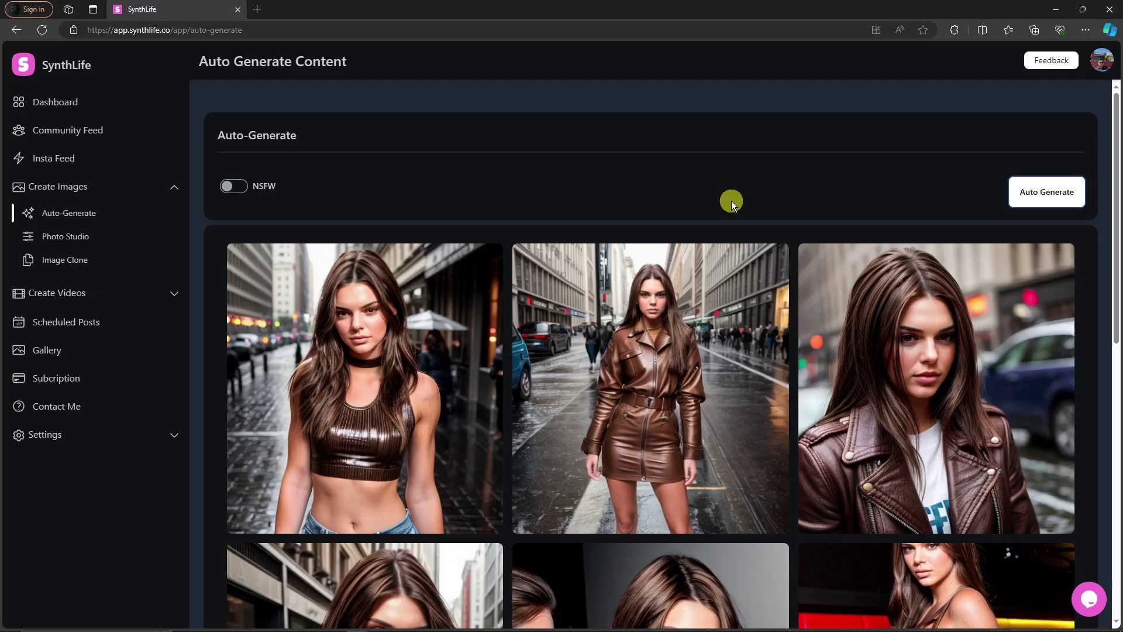
scroll(731, 201, "down", 8)
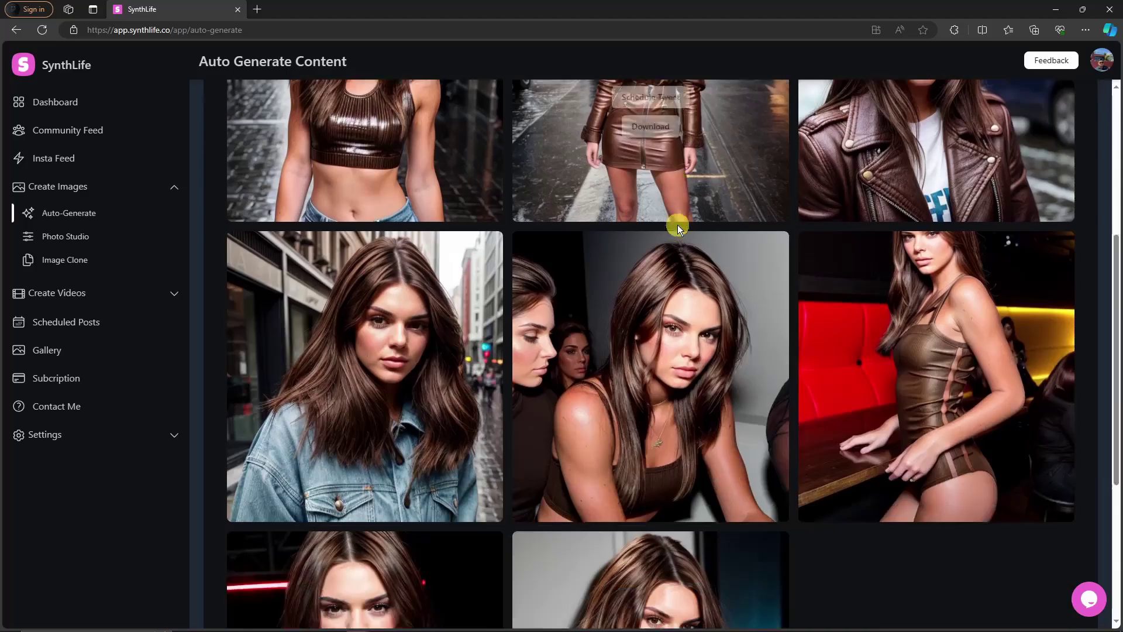
- Scroll through the grid of eight auto-generated influencer photos
mouse_move(679, 224)
scroll(680, 223, "up", 2)
scroll(679, 223, "up", 4)
scroll(680, 223, "down", 5)
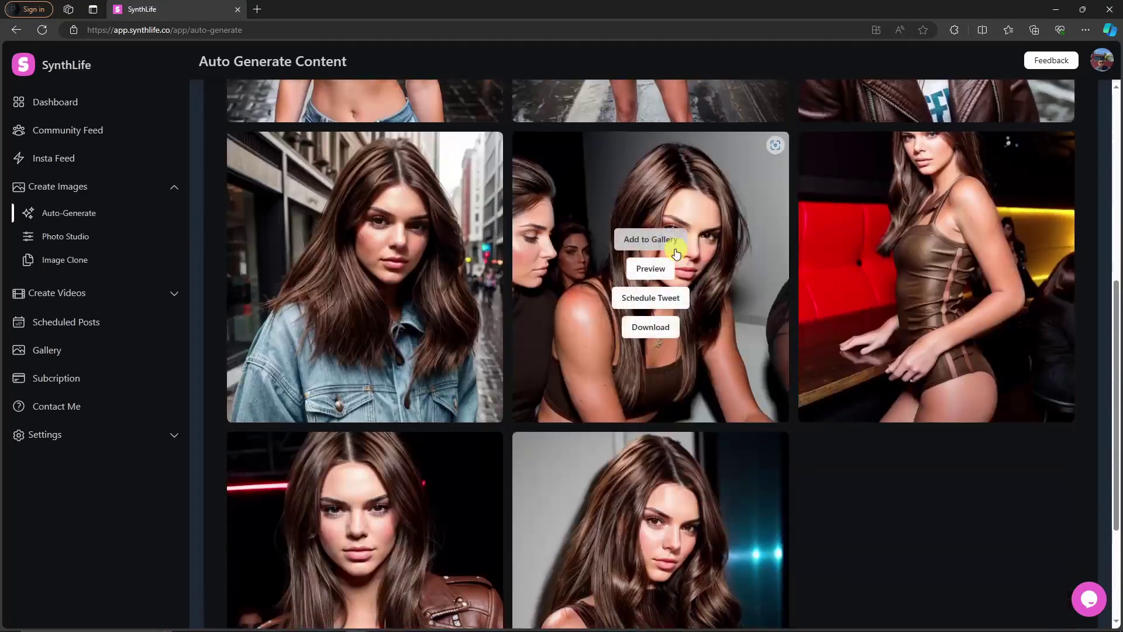
scroll(815, 309, "down", 3)
mouse_move(408, 325)
scroll(408, 325, "up", 8)
scroll(986, 412, "down", 3)
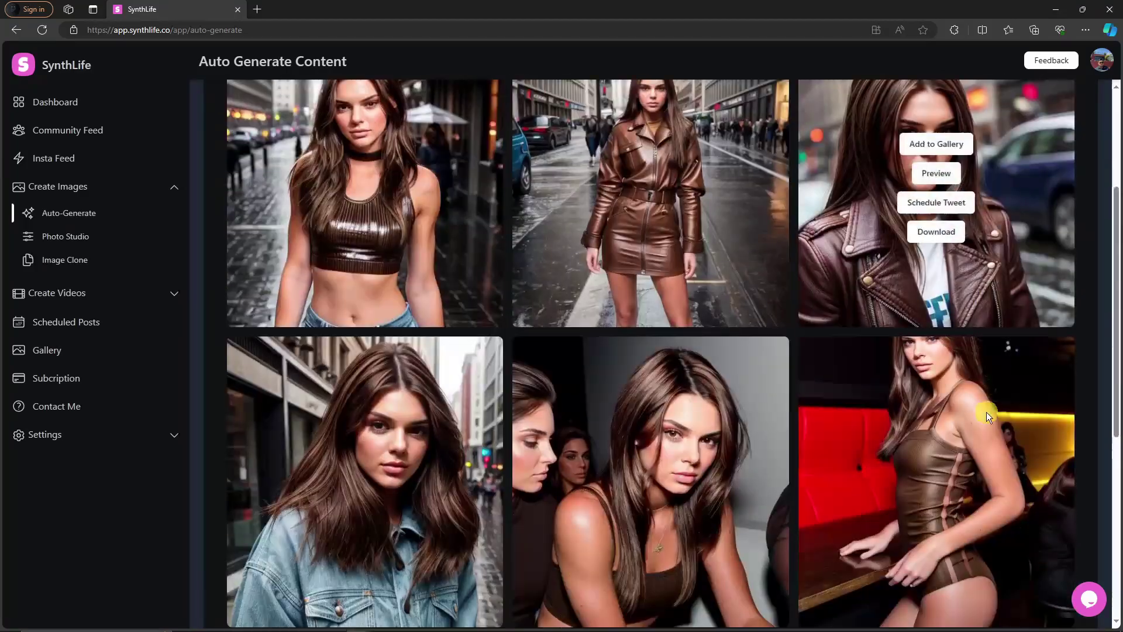
mouse_move(954, 380)
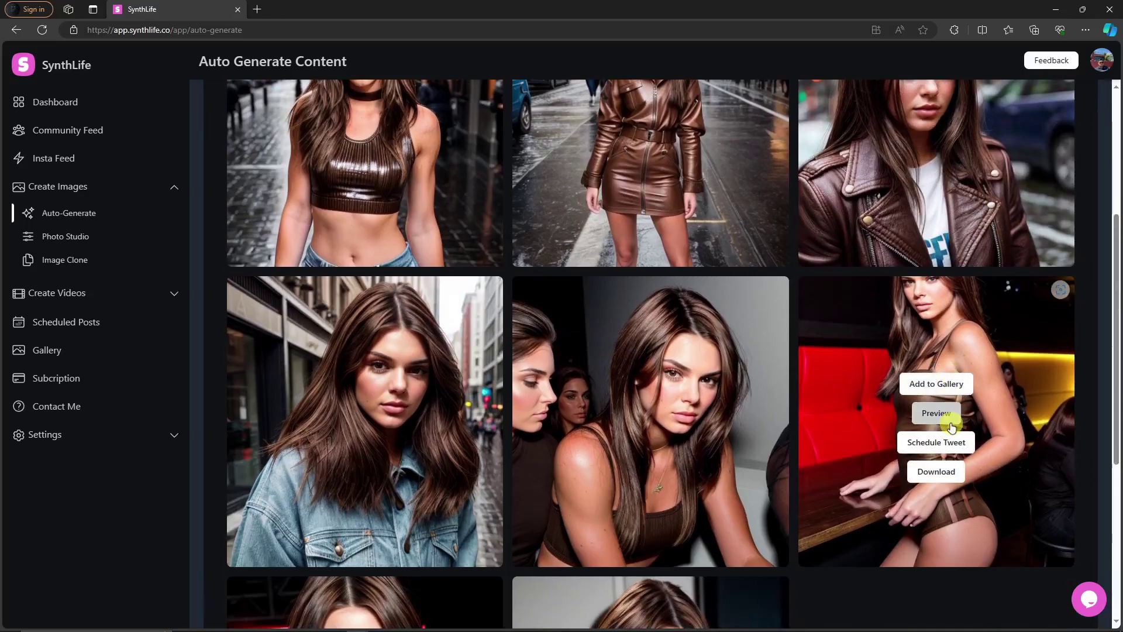
scroll(602, 412, "down", 4)
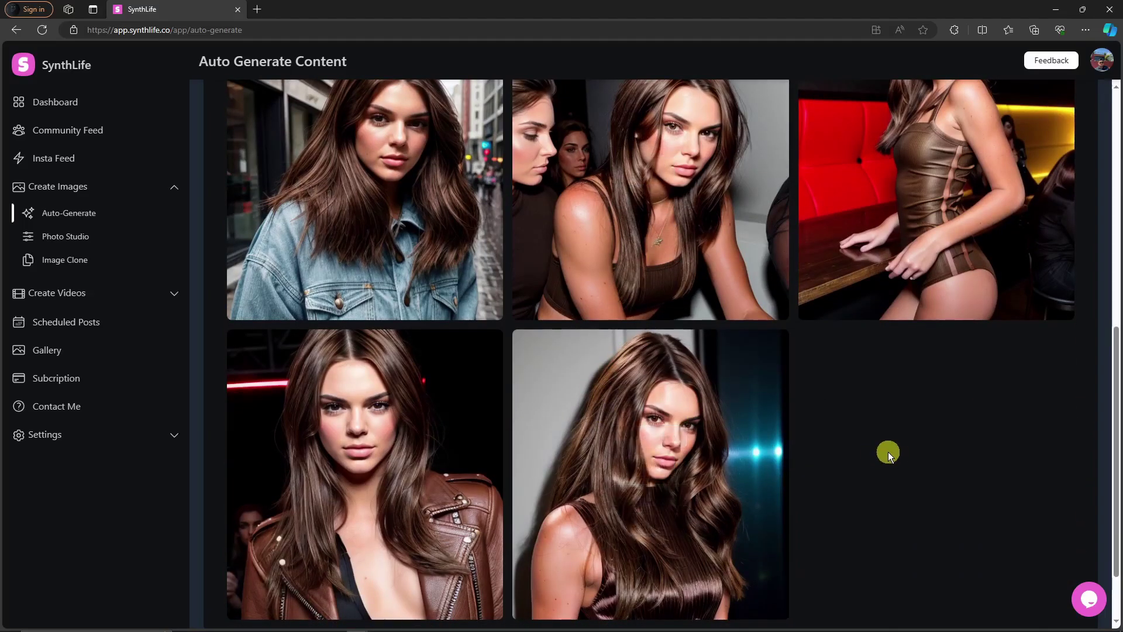
scroll(888, 452, "up", 8)
scroll(888, 452, "down", 7)
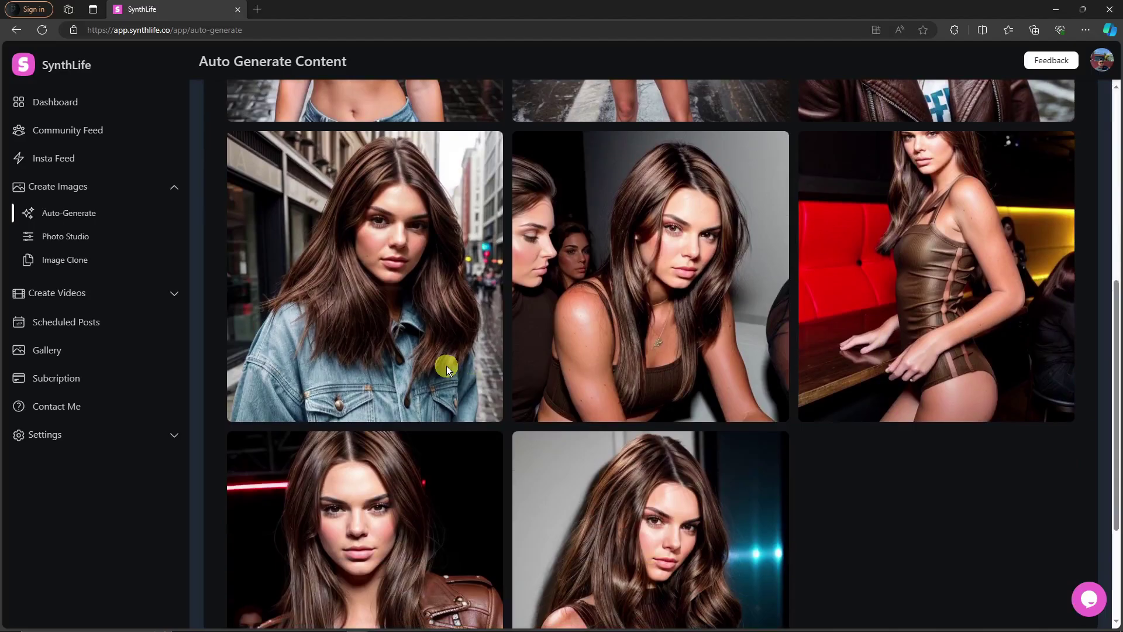
- Download the denim-jacket street photo, then upload pexels-pixabay-415829 from Downloads as the starter image
mouse_move(455, 262)
left_click(368, 328)
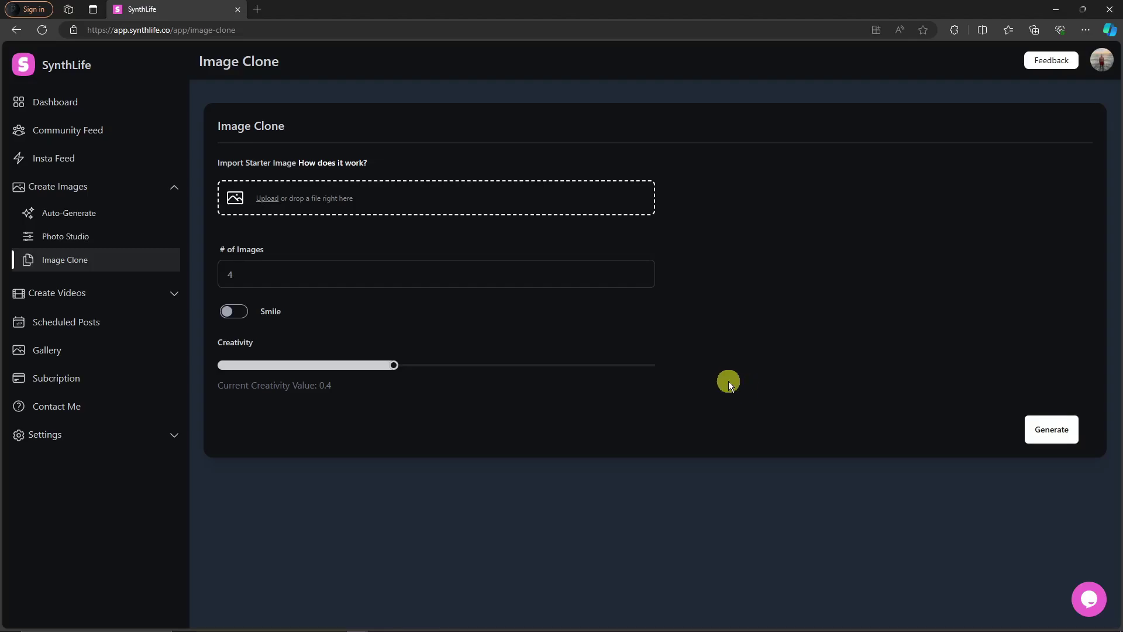
left_click(271, 199)
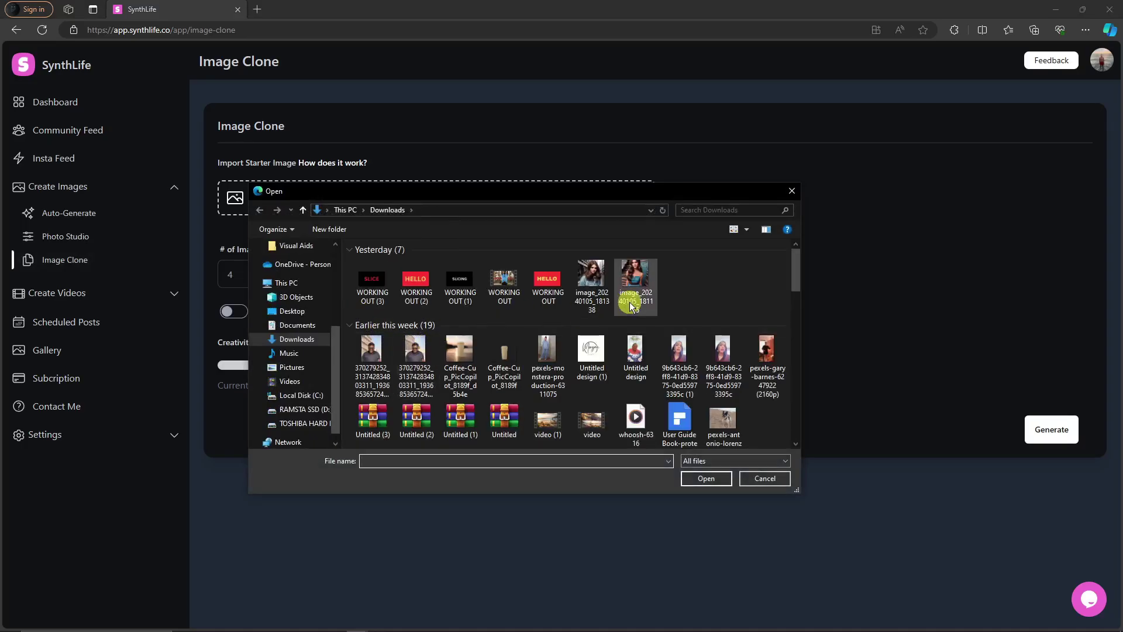
scroll(613, 325, "down", 5)
scroll(598, 332, "up", 3)
scroll(598, 333, "down", 3)
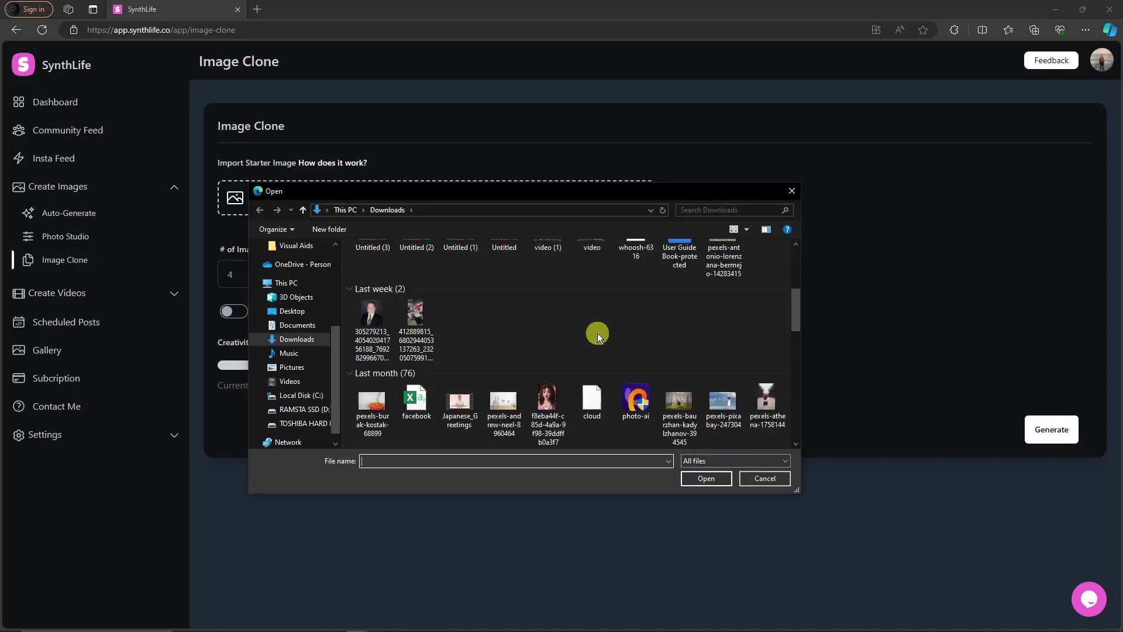
scroll(597, 332, "down", 3)
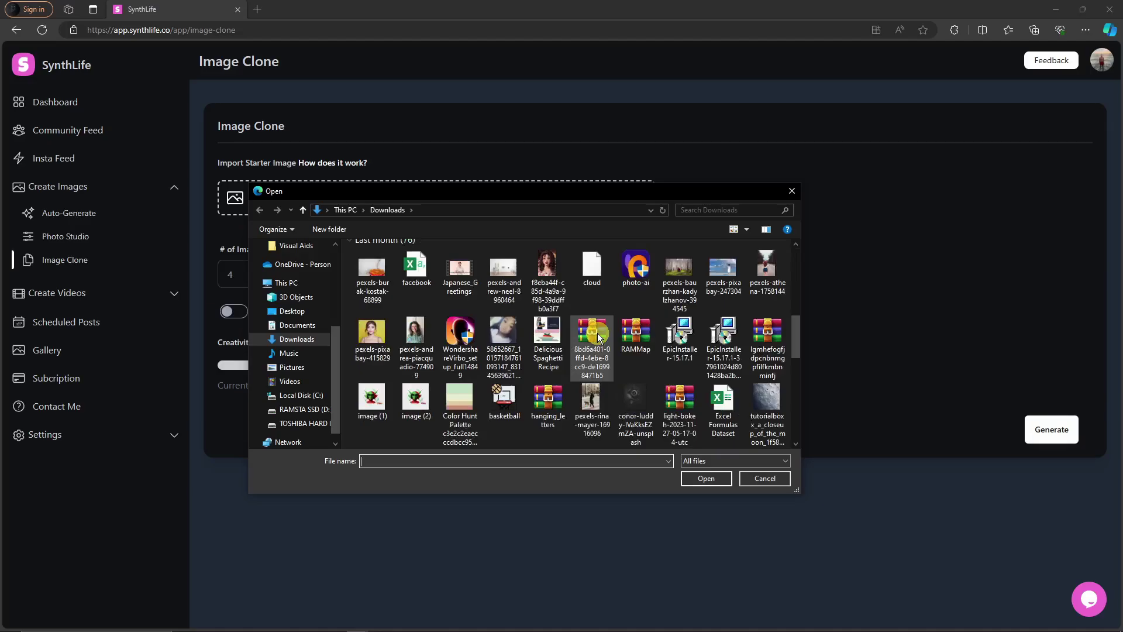
double_click(385, 336)
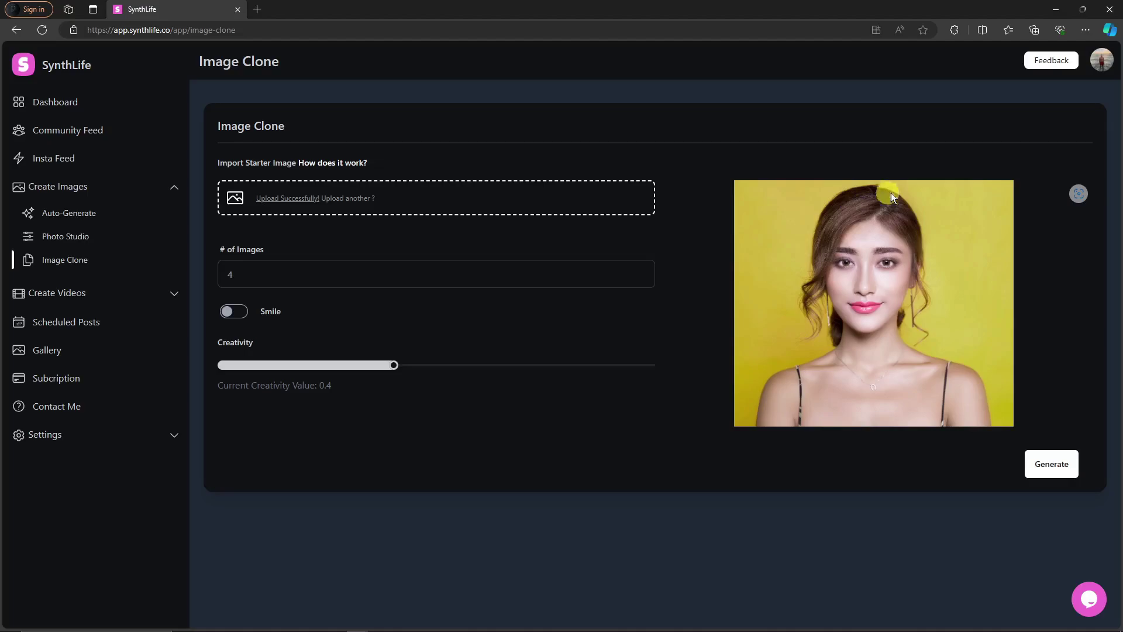
- Lower the image count to 2, switch Smile on, and generate clones at Creativity 0.4
left_click(243, 276)
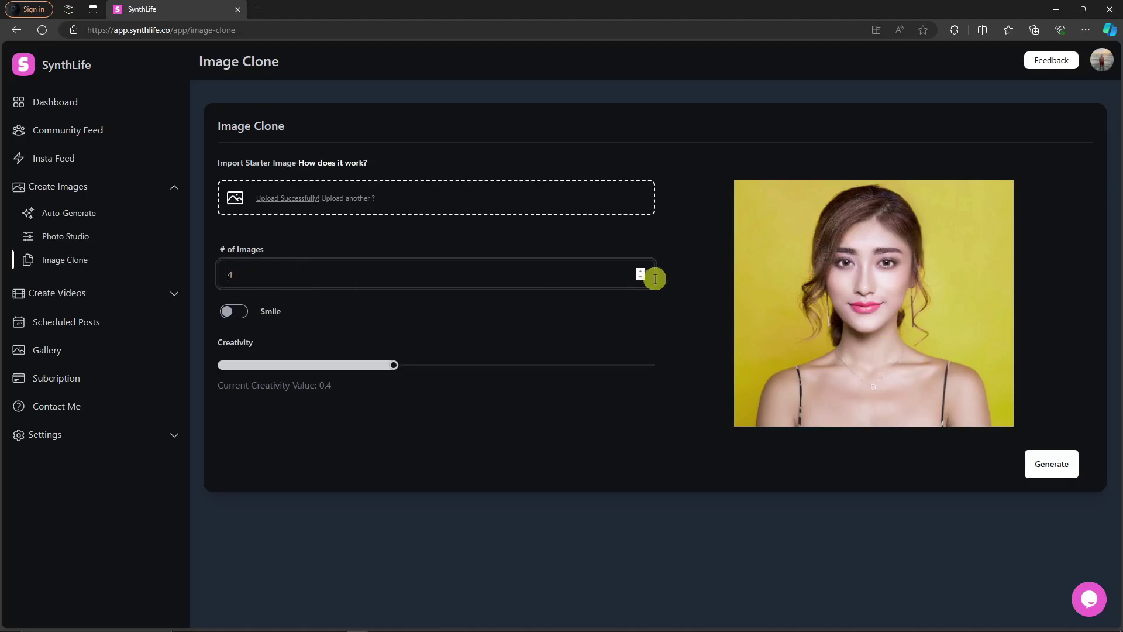
left_click(641, 277)
left_click(641, 276)
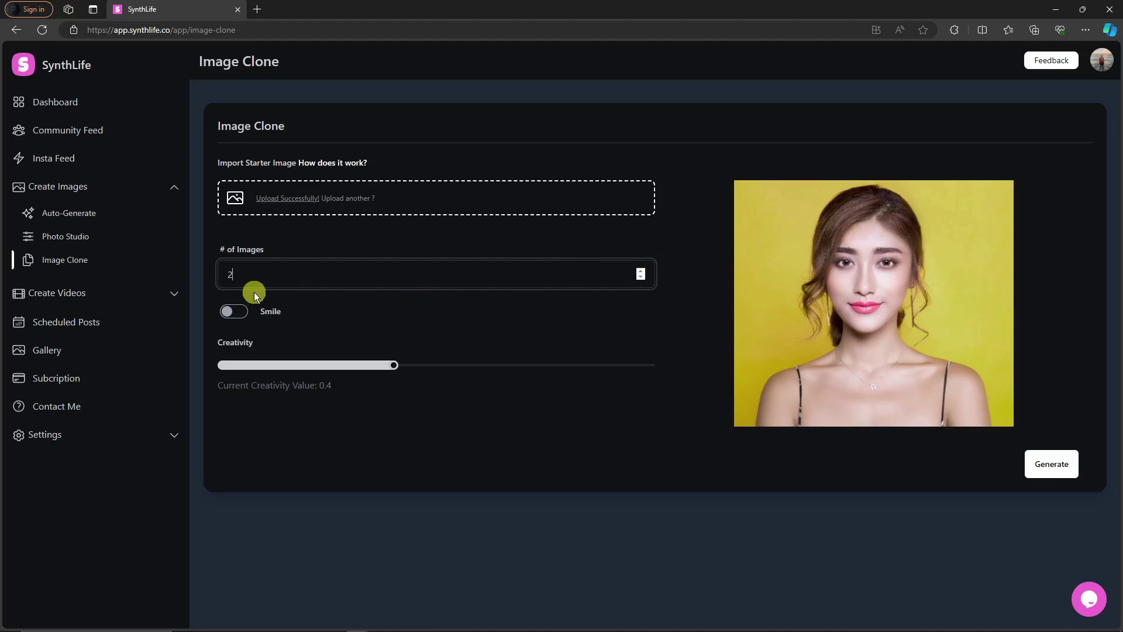
left_click(234, 315)
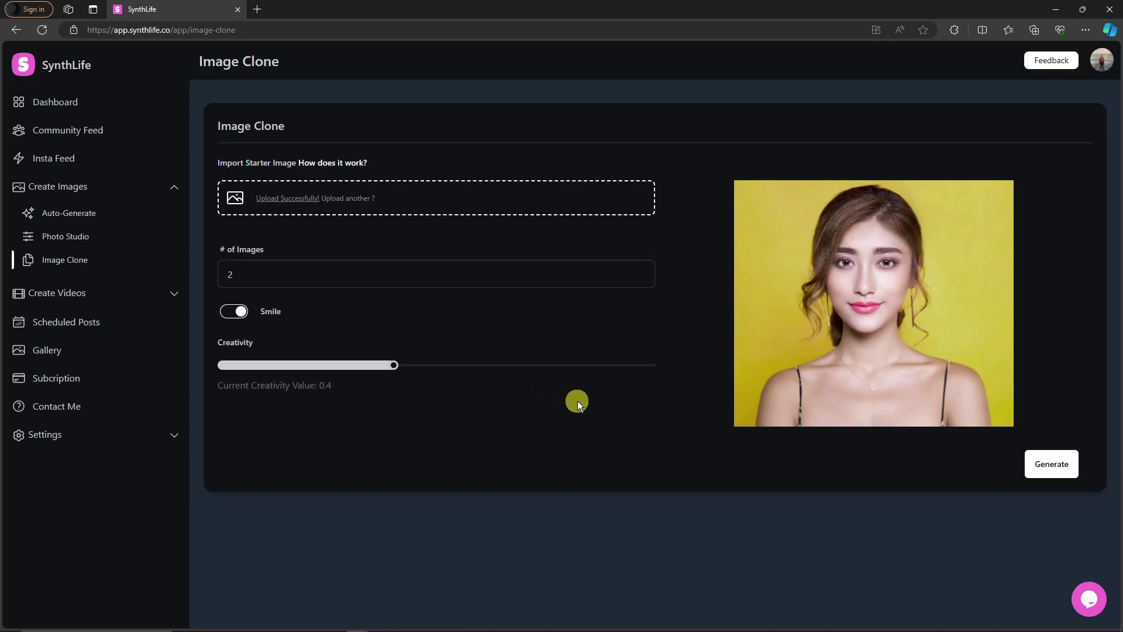
left_click(1065, 468)
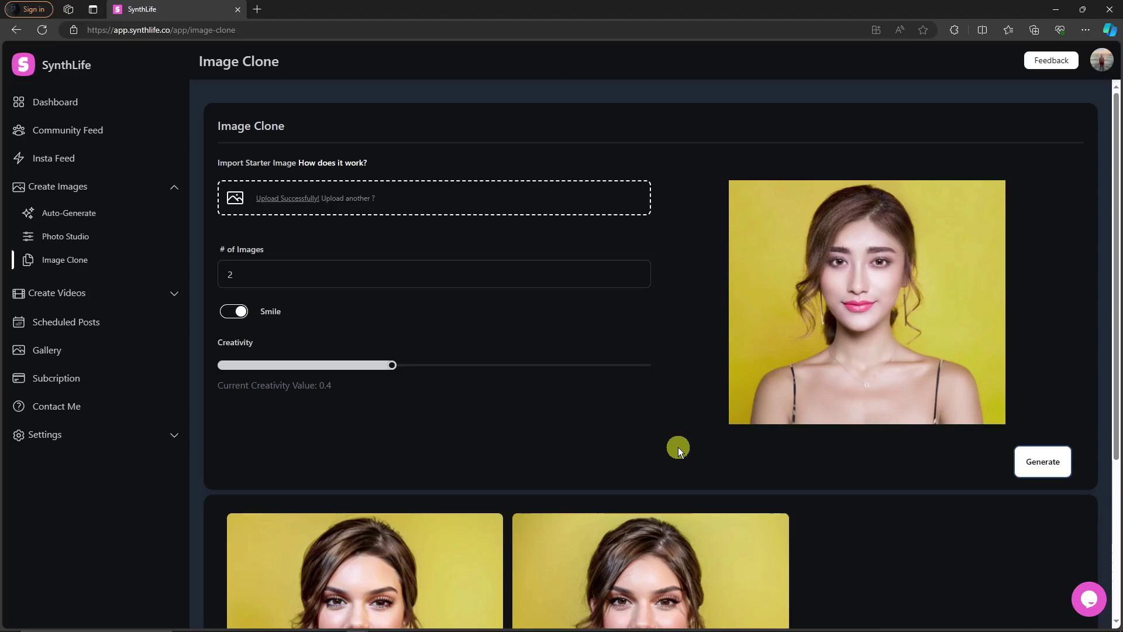
- Scroll down to review the two smiling clones of the yellow-background portrait
scroll(665, 444, "down", 4)
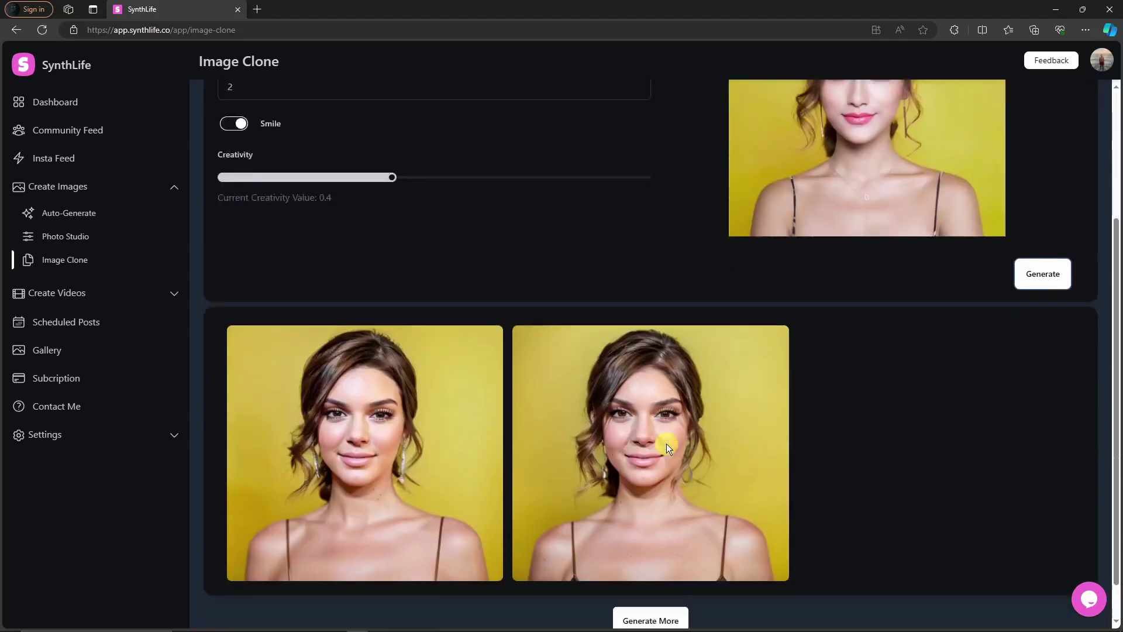
mouse_move(702, 438)
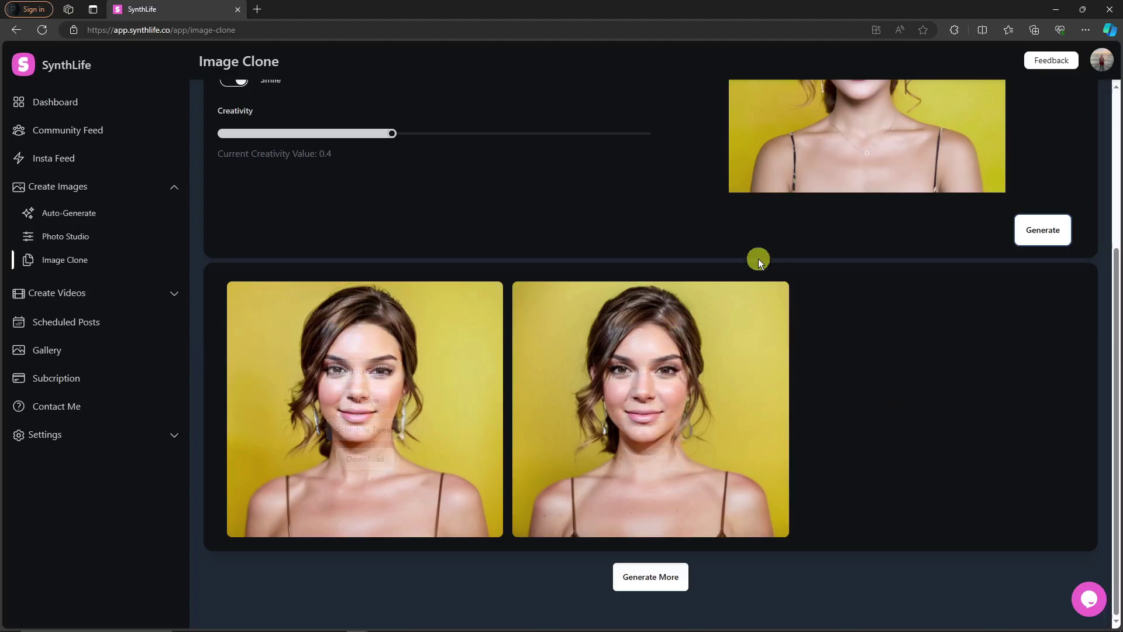
scroll(758, 259, "up", 1)
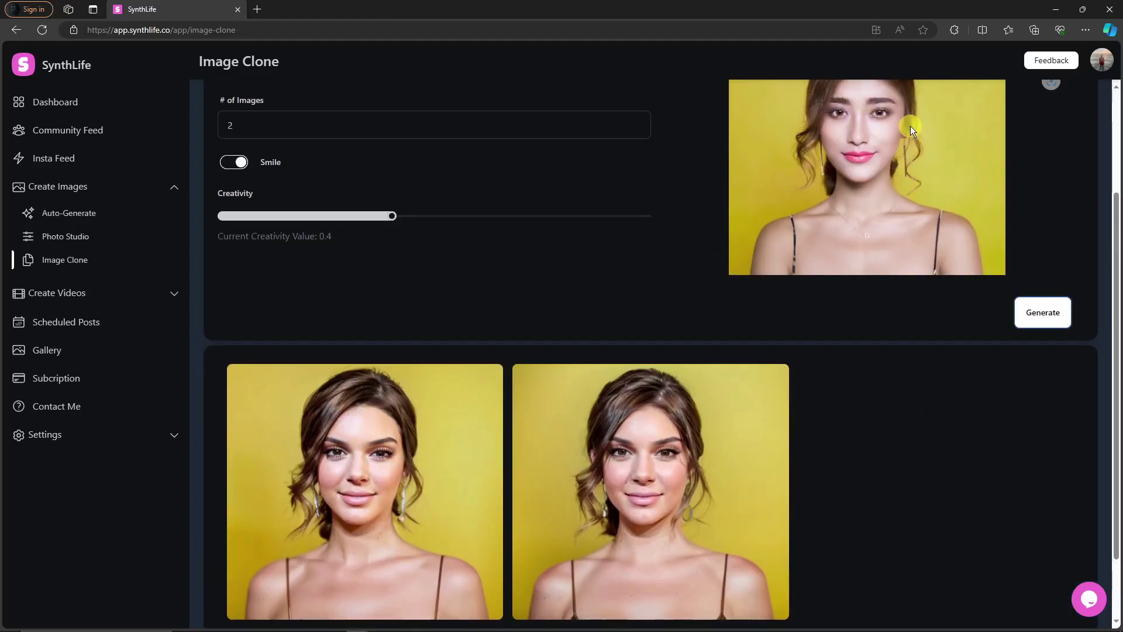
scroll(525, 331, "down", 1)
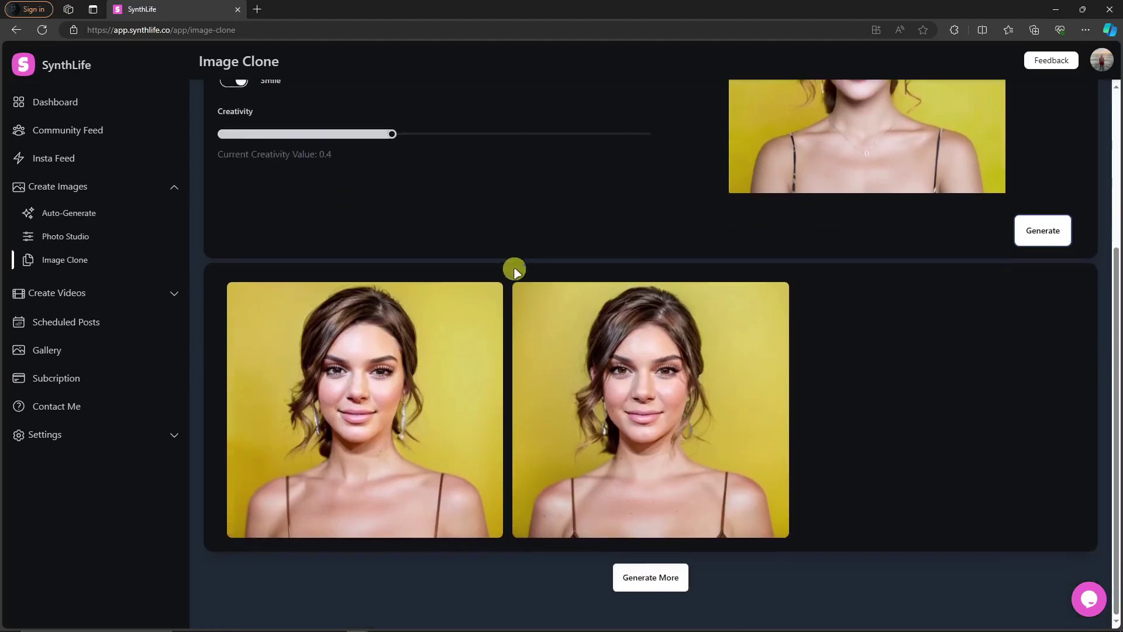
mouse_move(386, 369)
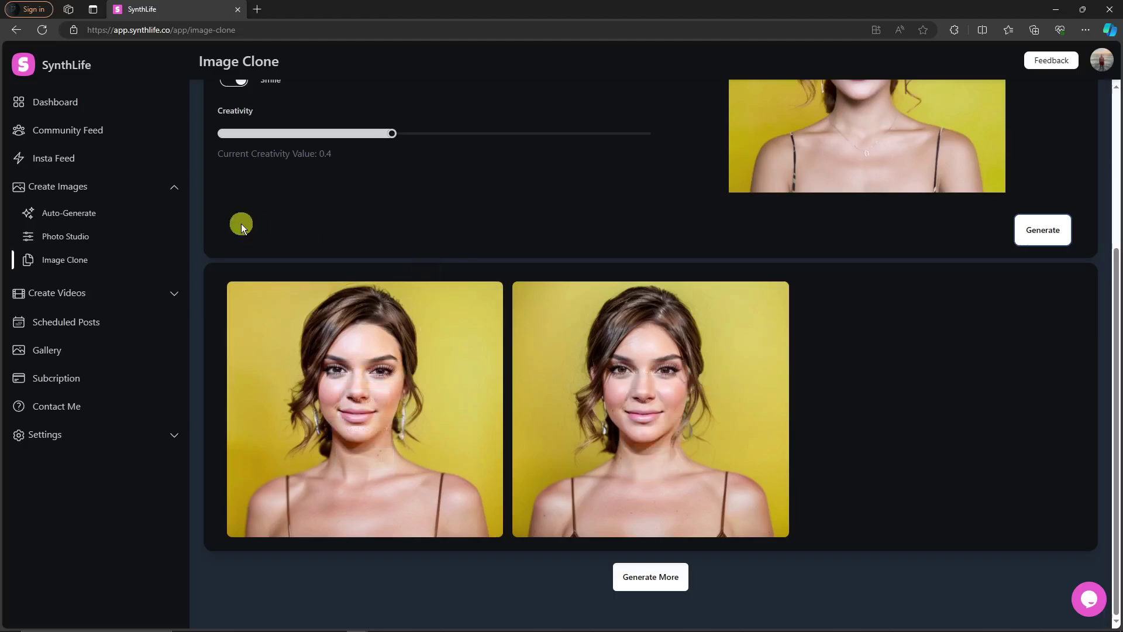
scroll(678, 447, "up", 4)
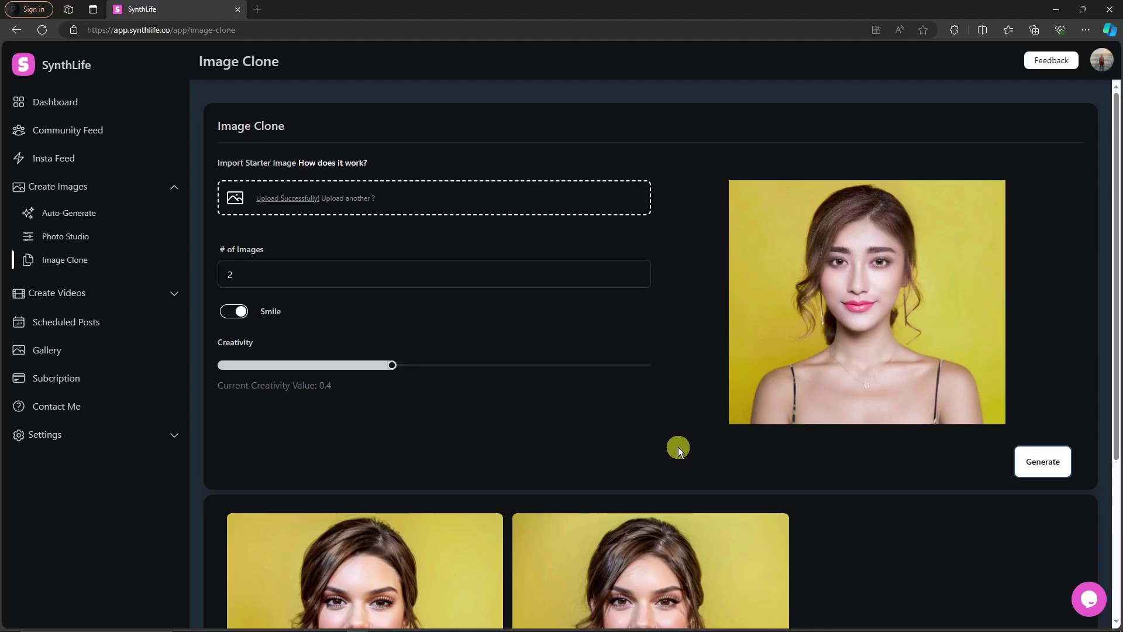
scroll(670, 446, "down", 4)
scroll(666, 444, "up", 4)
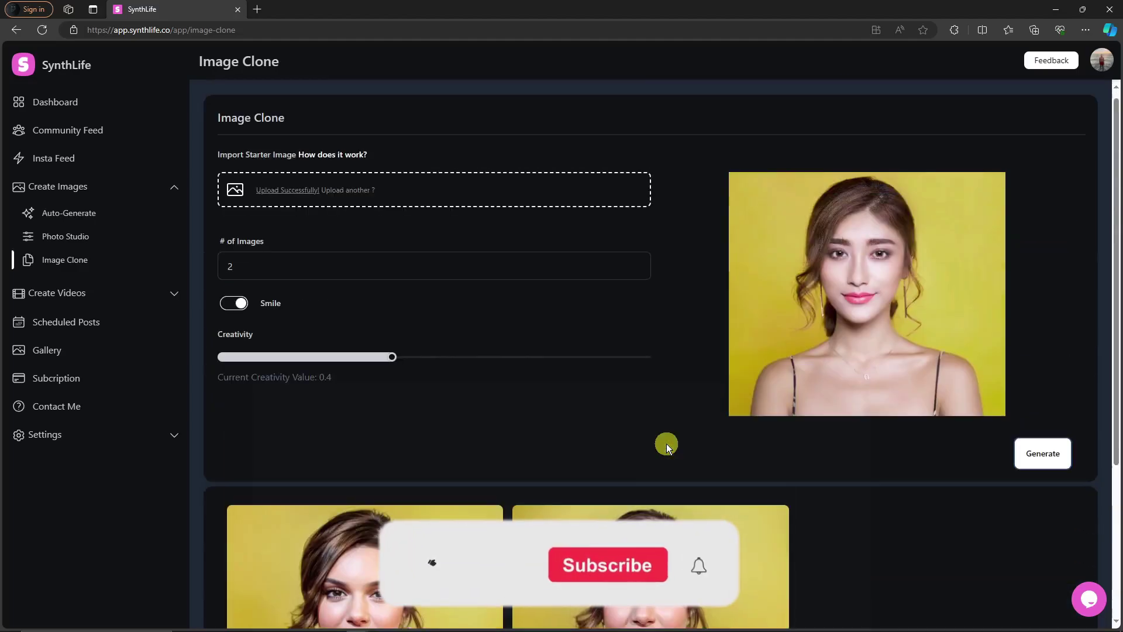
scroll(666, 443, "down", 4)
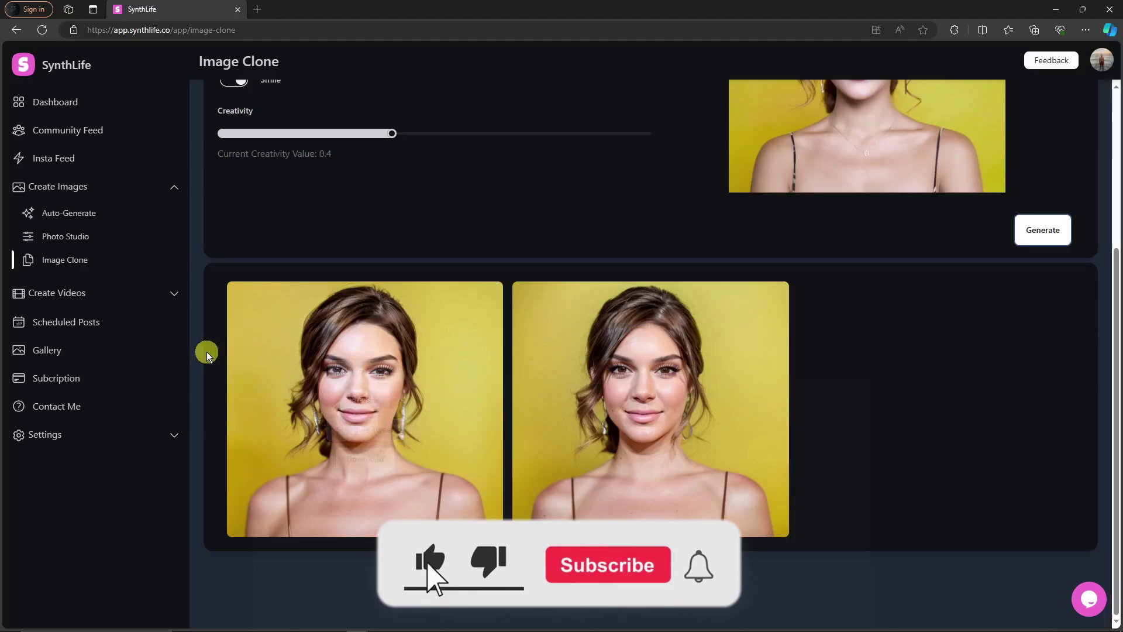